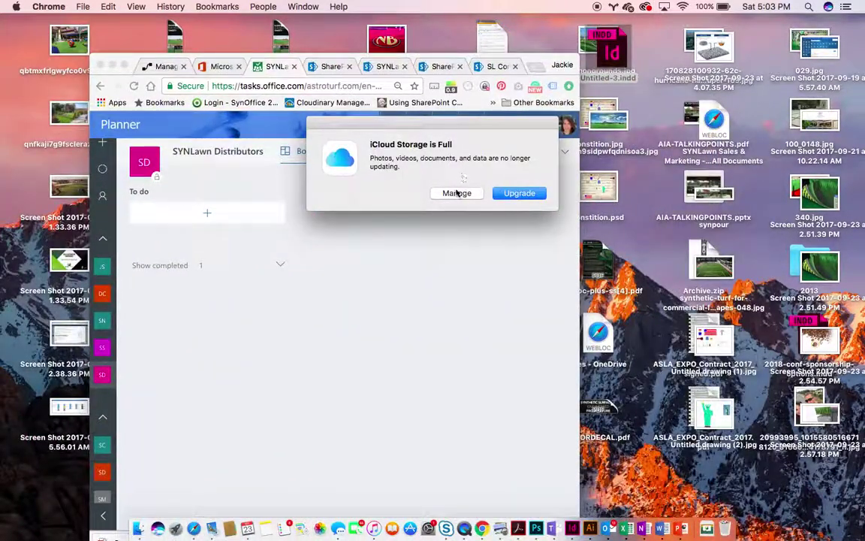
# Dismiss the iCloud storage notice and expand the browser window to full screen.
pyautogui.click(457, 193)
pyautogui.click(294, 324)
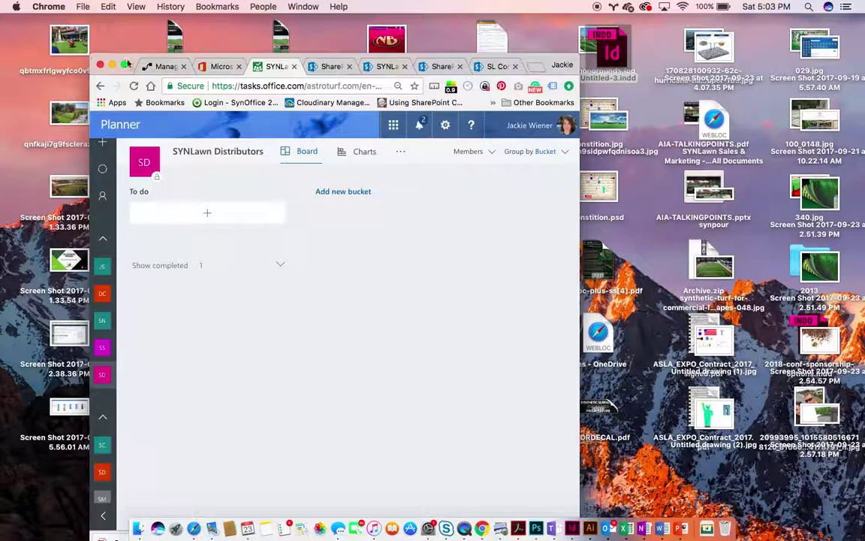
pyautogui.click(125, 64)
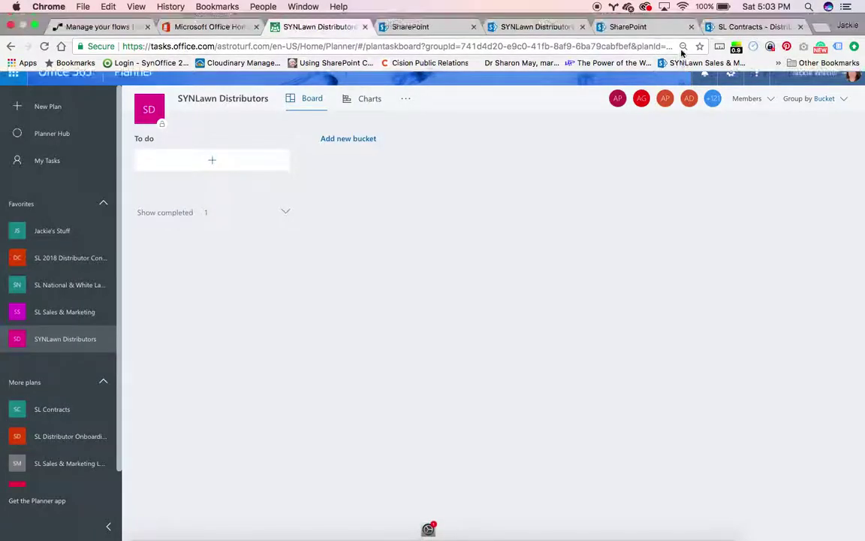
# Browse the Distributors folder in the SL Contracts documents and open the Accelerated Green Works Inc. (ND) folder.
pyautogui.click(742, 27)
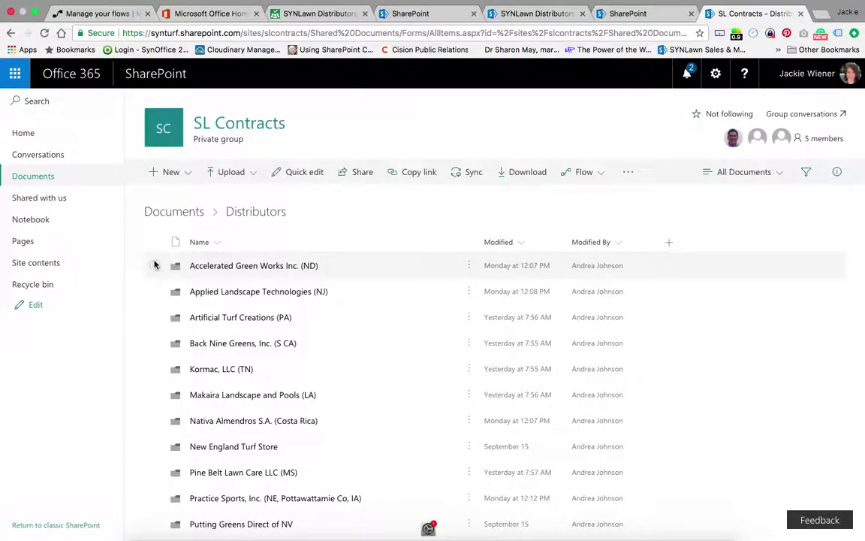
pyautogui.scroll(-5, 411, 346)
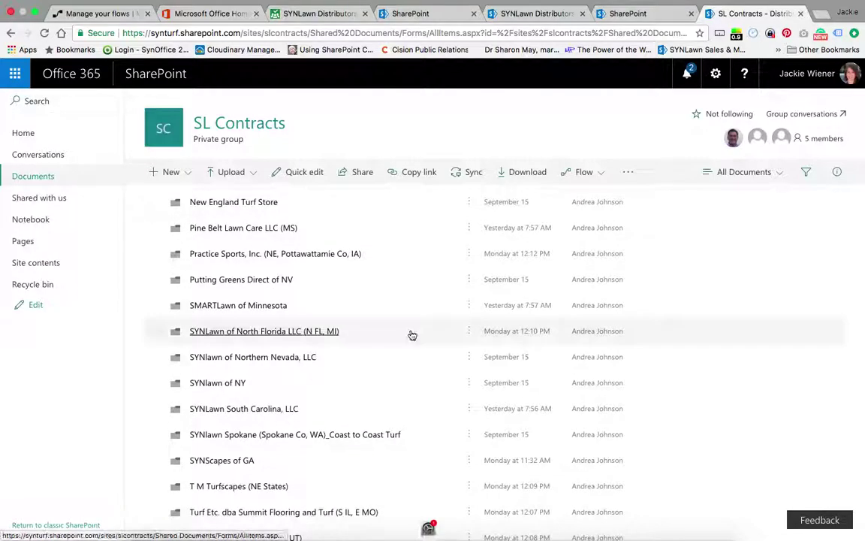
pyautogui.scroll(5, 409, 335)
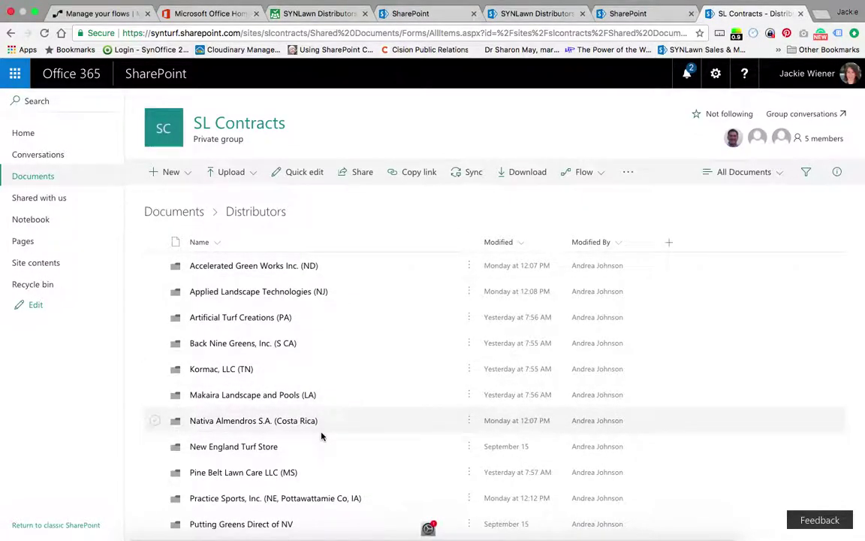
pyautogui.click(201, 269)
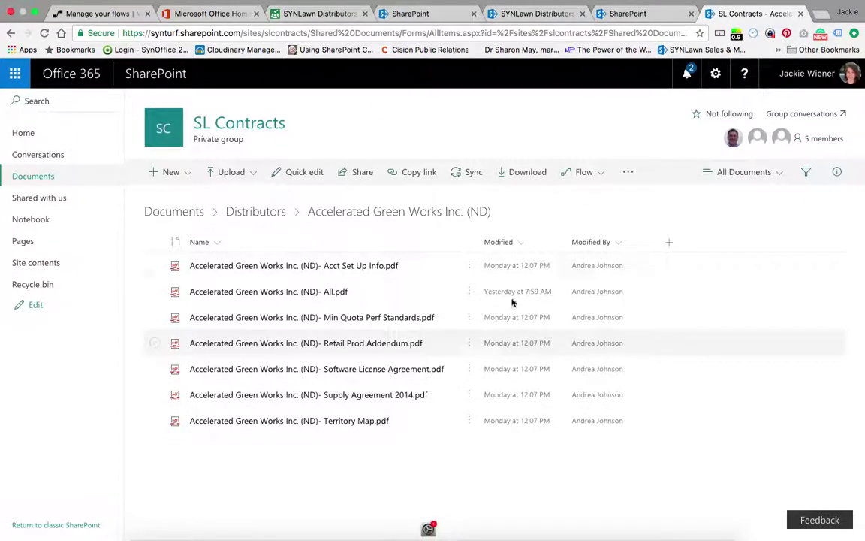
# Examine all columns of the Distributors List on the SYNLawn Distributors site.
pyautogui.click(534, 14)
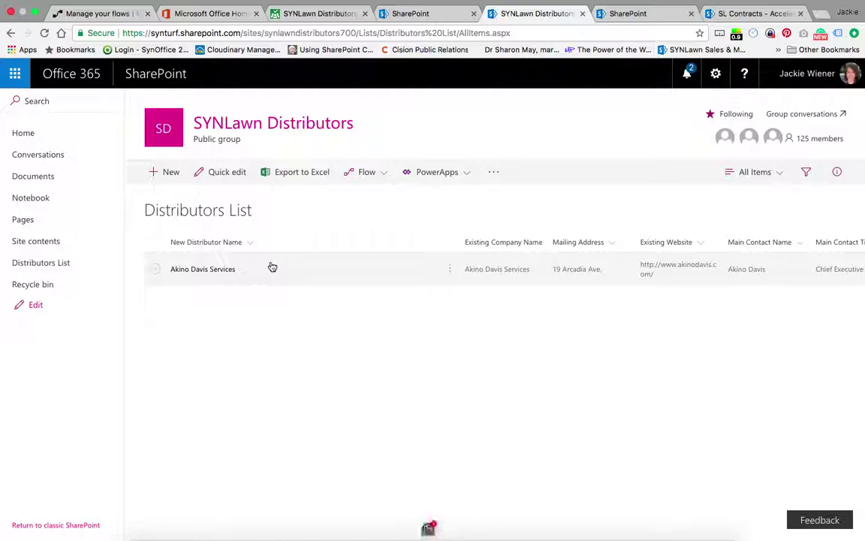
pyautogui.hscroll(5, 472, 343)
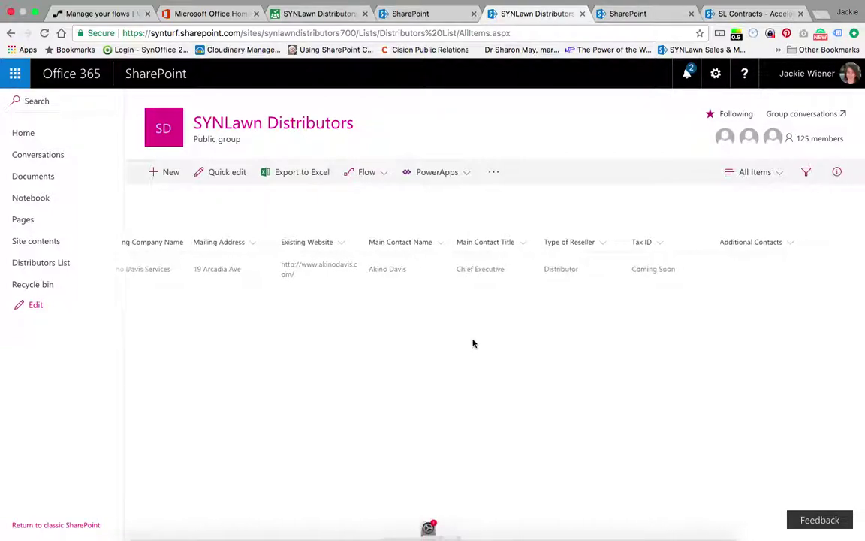
pyautogui.hscroll(5, 472, 343)
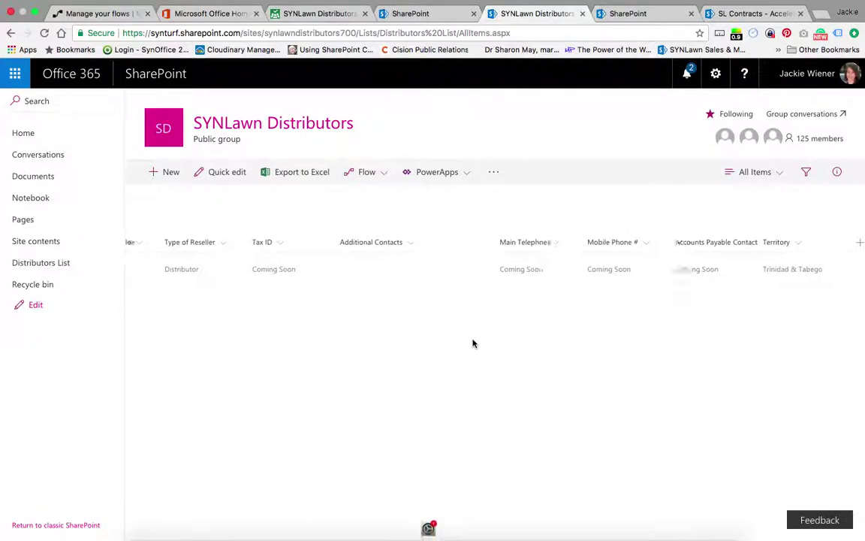
pyautogui.hscroll(-10, 472, 343)
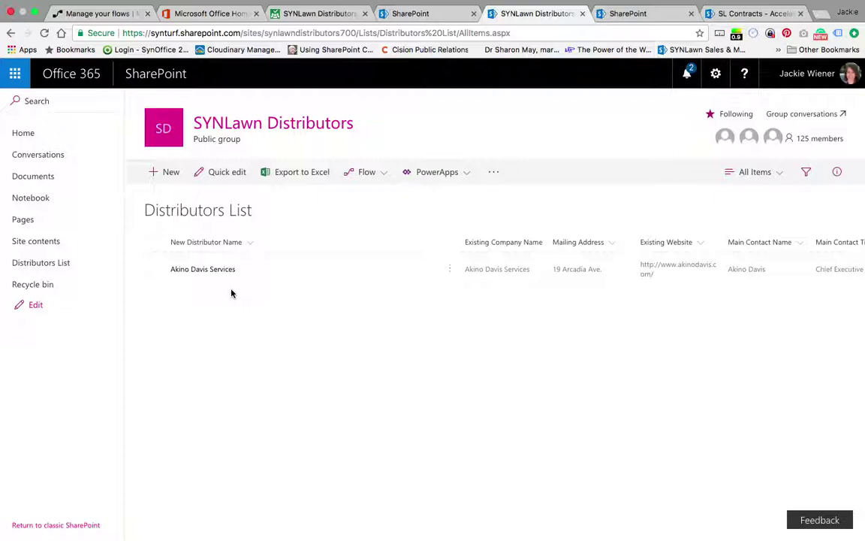
# Open a blank new item form in the Distributors List and review its fields through to Attachments.
pyautogui.click(168, 173)
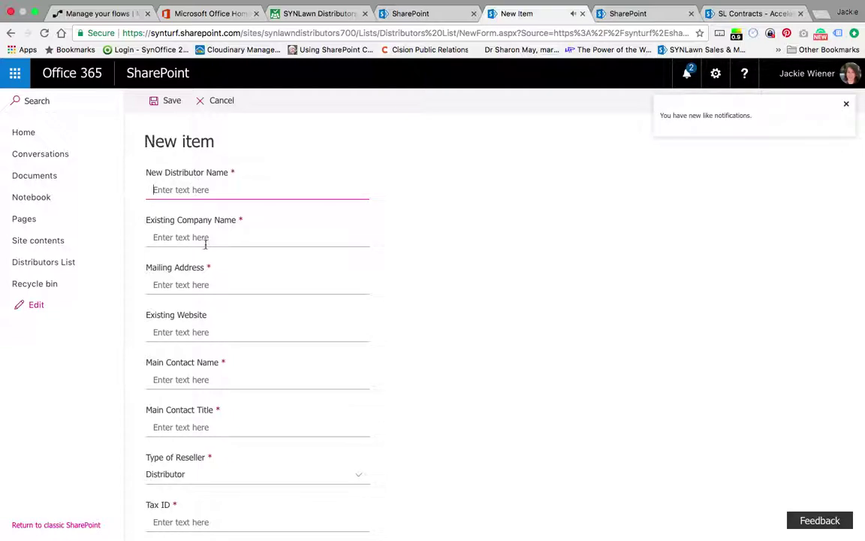
pyautogui.scroll(-4, 205, 244)
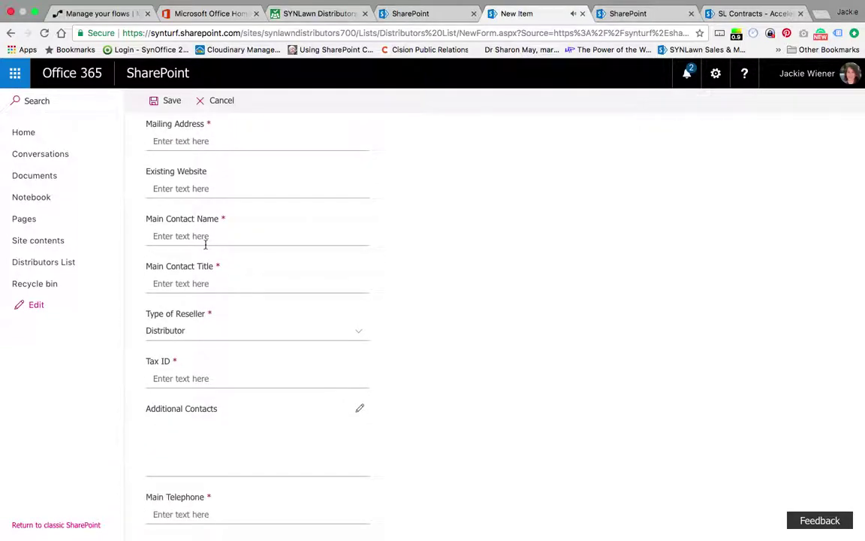
pyautogui.scroll(-7, 205, 244)
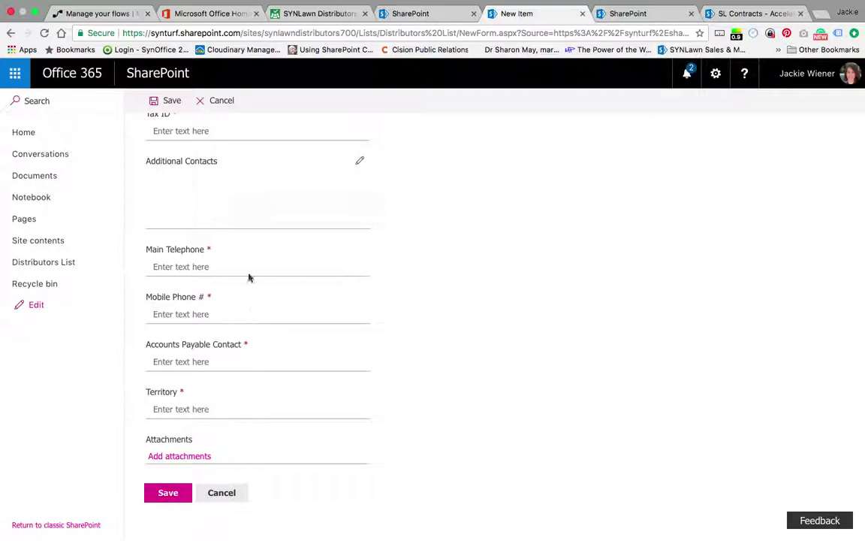
# Switch to Planner, open the SL Distributor Onboarding plan and group its board by Assigned To.
pyautogui.click(295, 16)
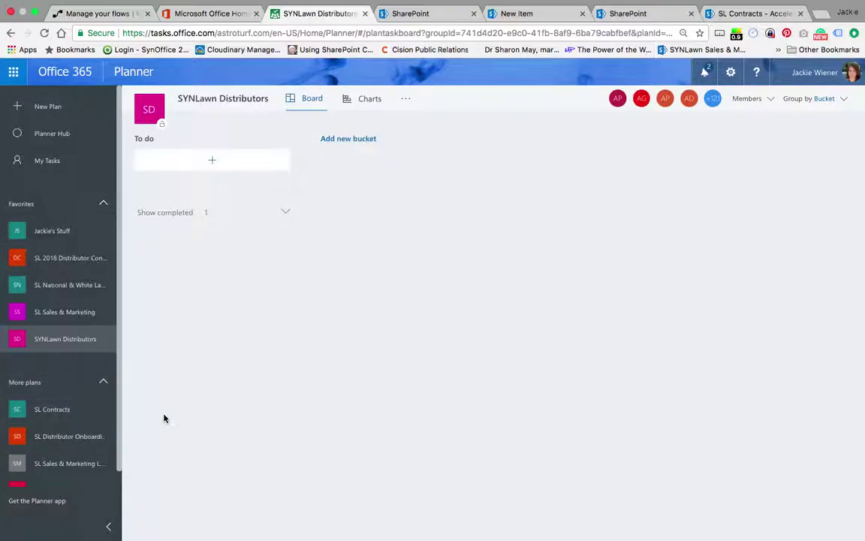
pyautogui.scroll(-1, 61, 424)
pyautogui.click(59, 429)
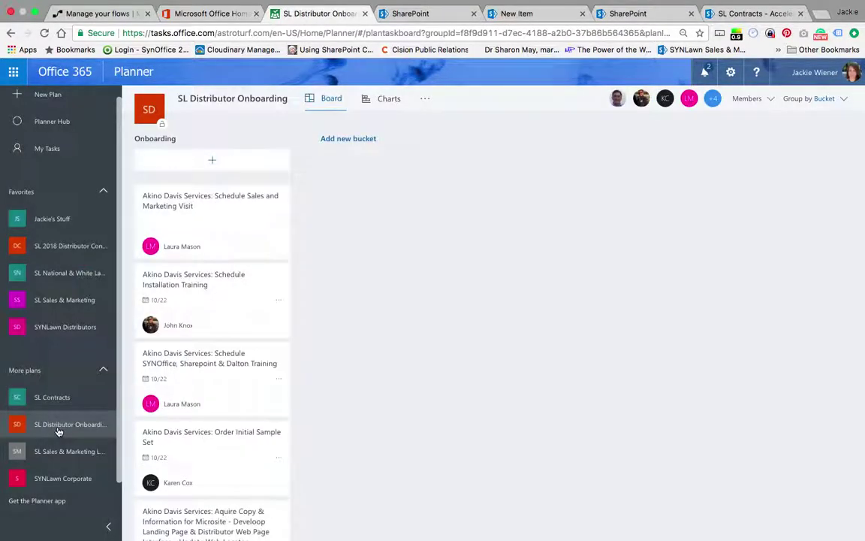
pyautogui.click(834, 102)
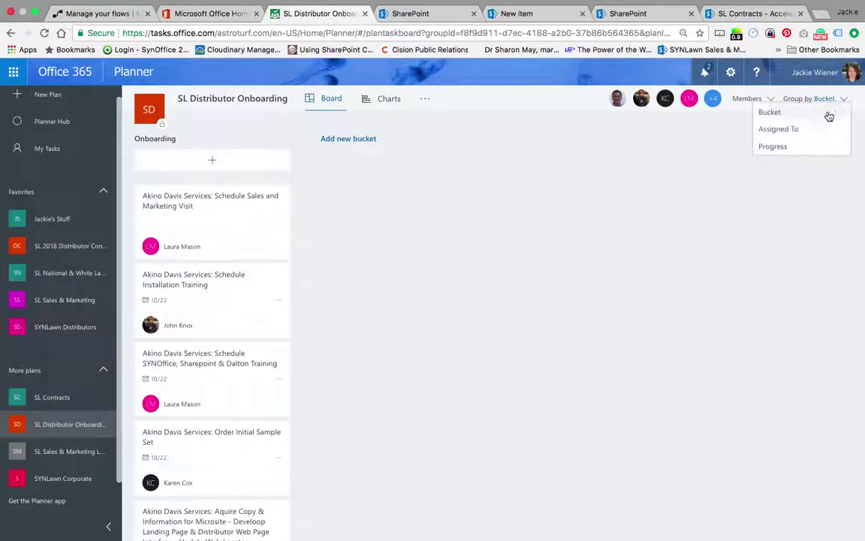
pyautogui.click(799, 131)
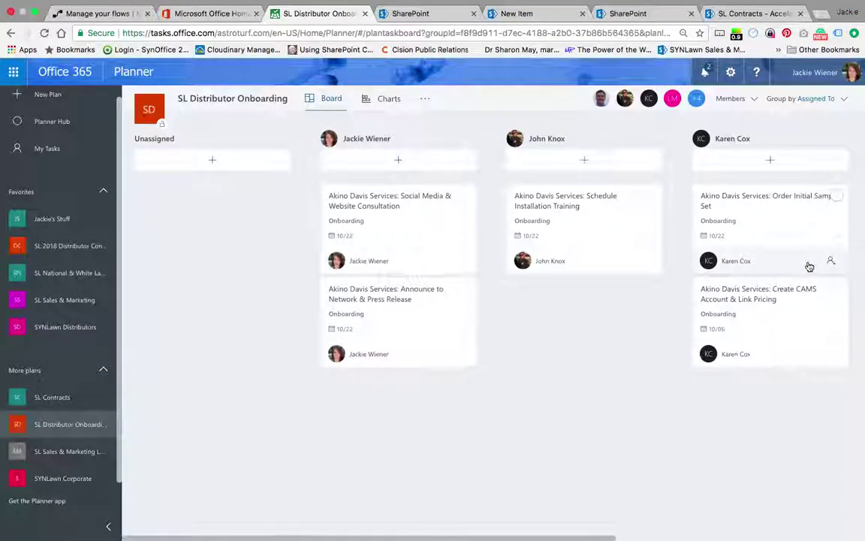
pyautogui.hscroll(5, 807, 267)
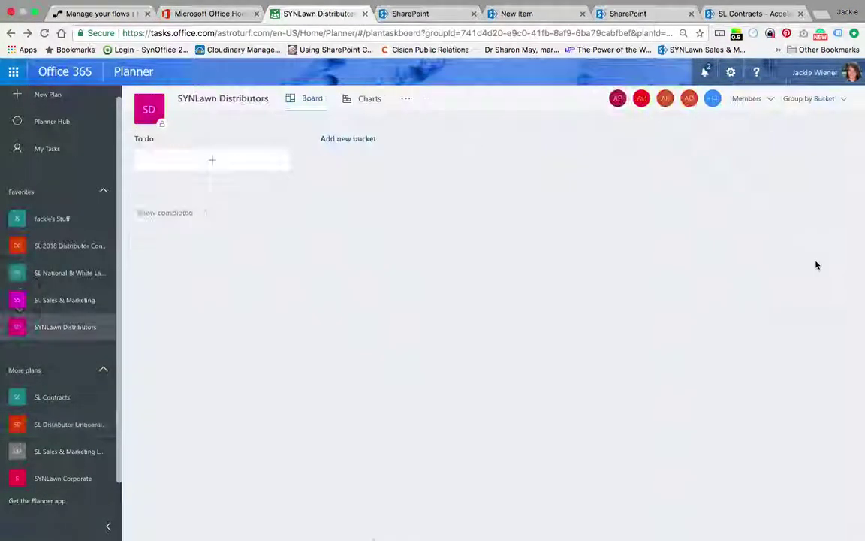
# Return to the SL Distributor Onboarding plan, group it by Assigned To and review each assignee's onboarding tasks.
pyautogui.click(816, 103)
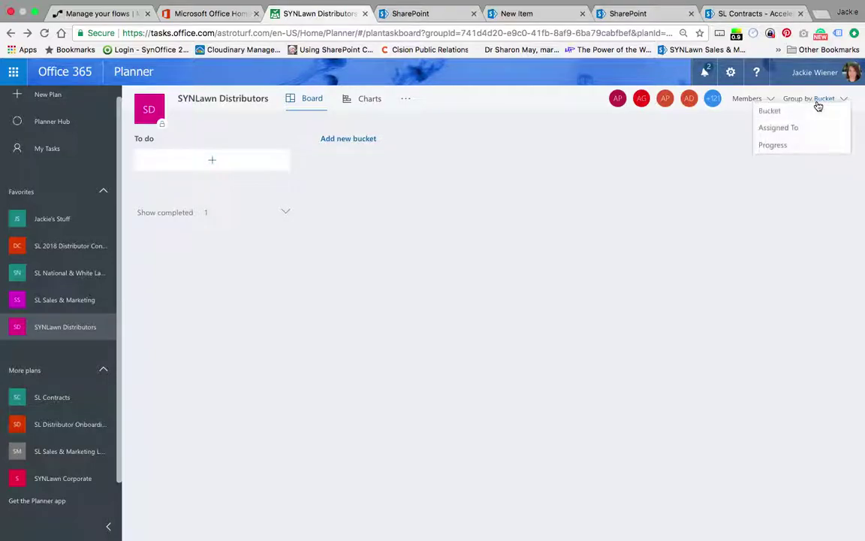
pyautogui.click(50, 424)
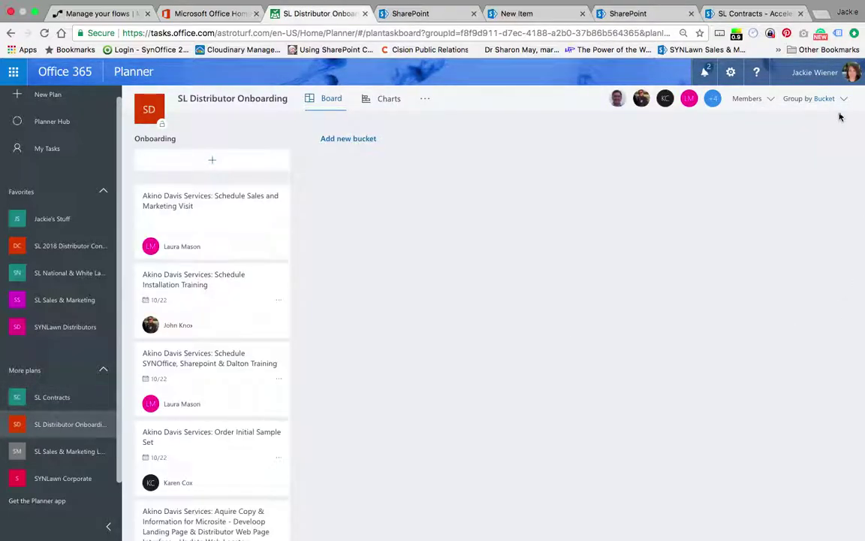
pyautogui.click(833, 101)
pyautogui.click(778, 129)
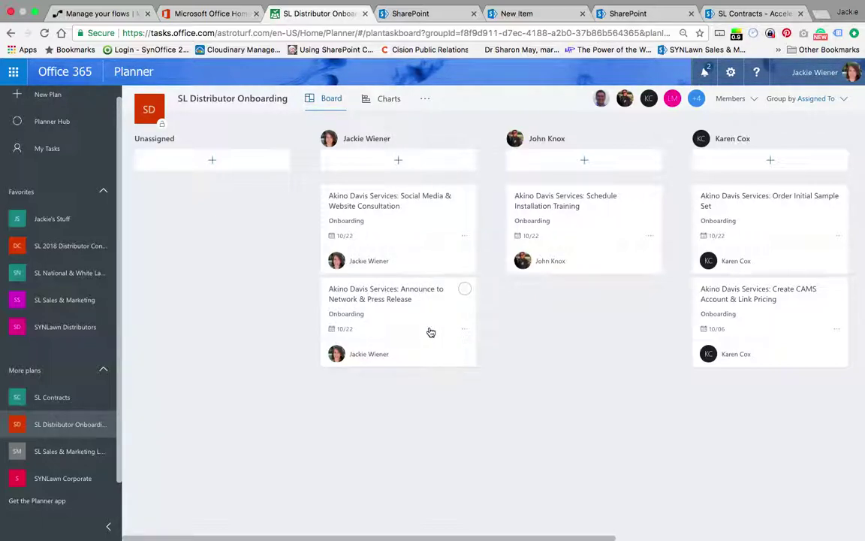
pyautogui.hscroll(3, 589, 376)
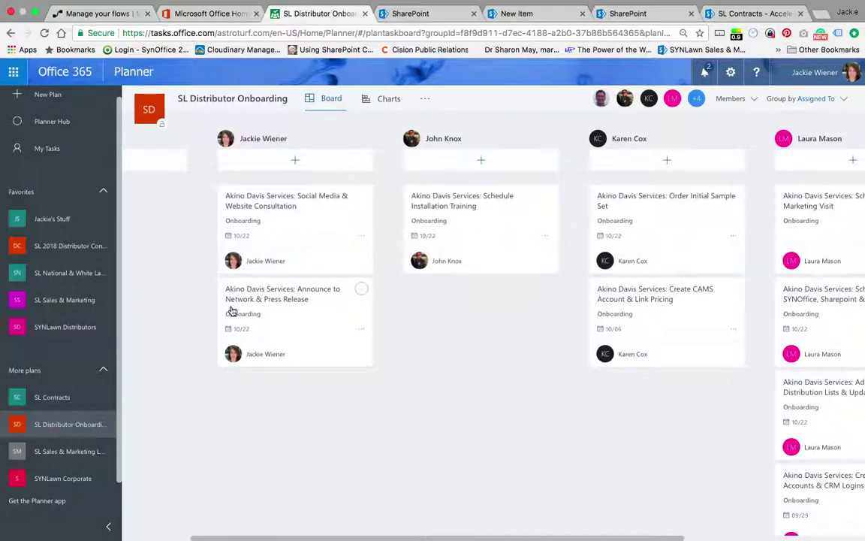
pyautogui.hscroll(4, 485, 246)
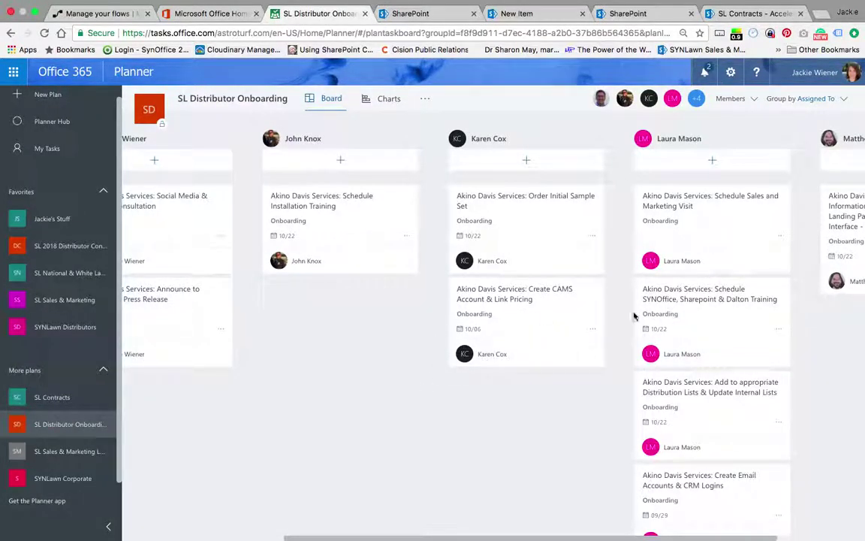
pyautogui.hscroll(1, 679, 386)
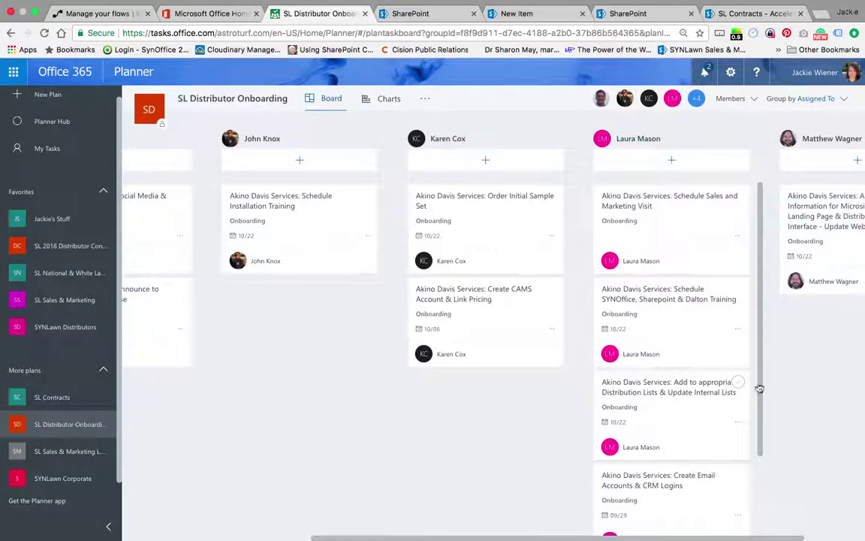
pyautogui.hscroll(2, 801, 395)
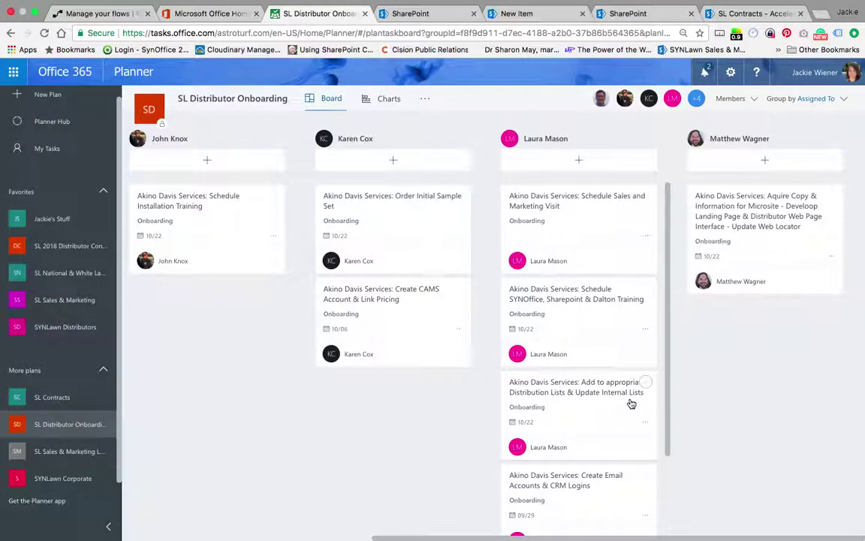
pyautogui.scroll(-3, 631, 404)
pyautogui.scroll(3, 635, 424)
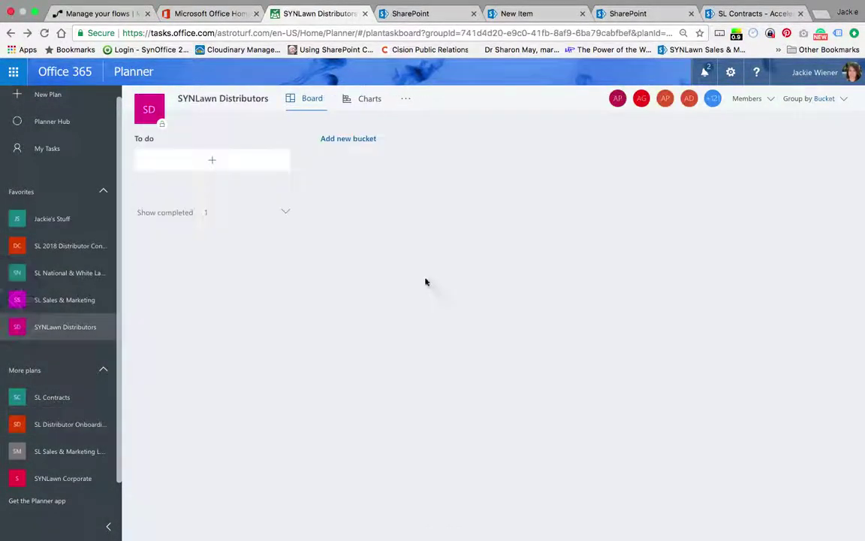
# Reopen the SL Distributor Onboarding plan and regroup its task board by Assigned To.
pyautogui.click(24, 425)
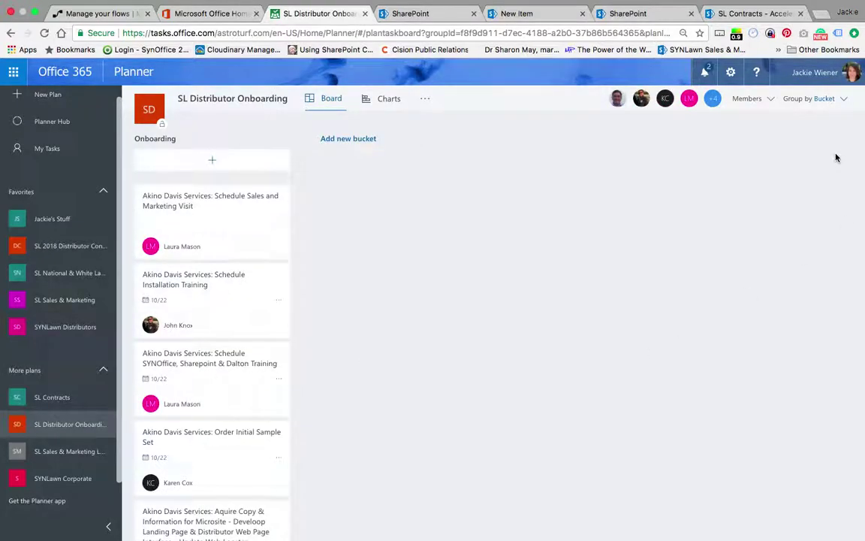
pyautogui.click(832, 99)
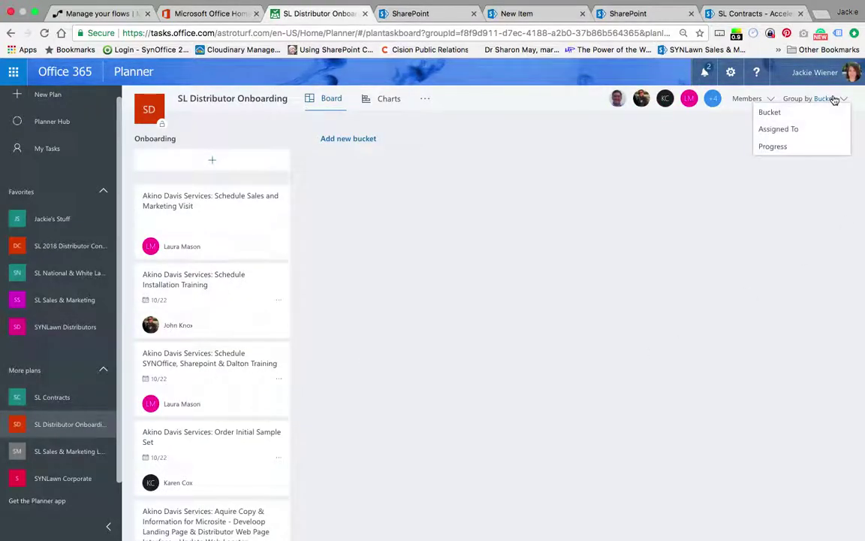
pyautogui.click(801, 131)
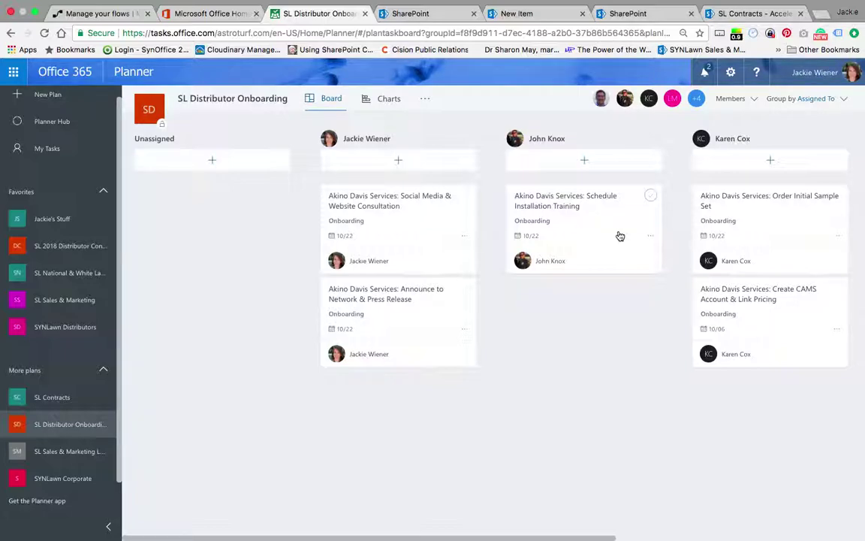
pyautogui.hscroll(3, 605, 392)
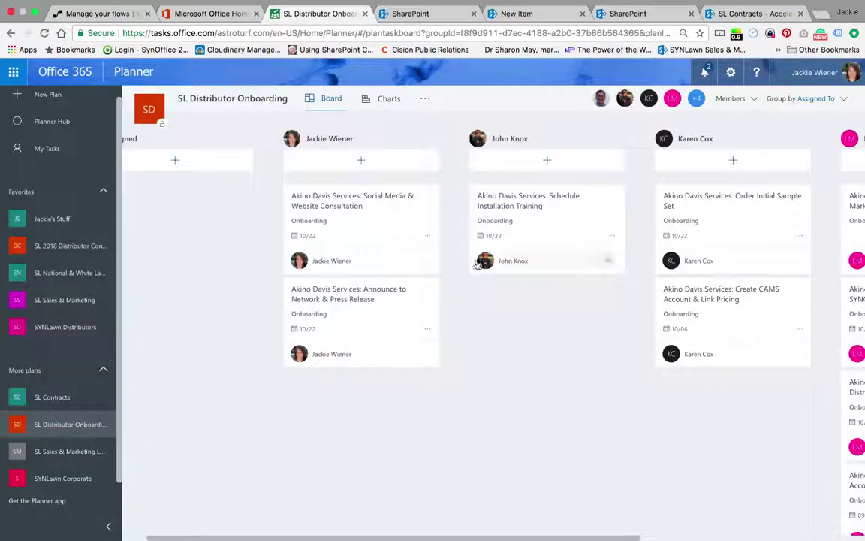
# Enable notifications about task assignment and completion to the plan's conversation feed, and save the plan settings.
pyautogui.click(427, 99)
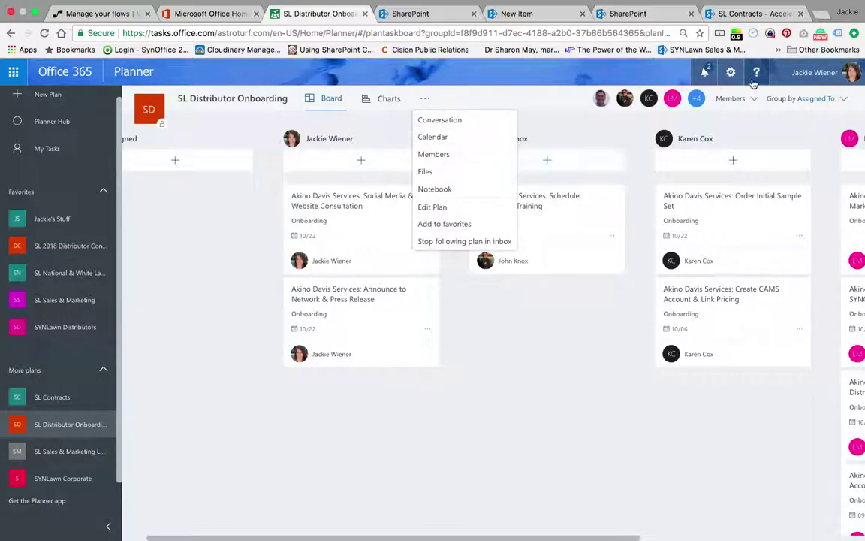
pyautogui.click(450, 208)
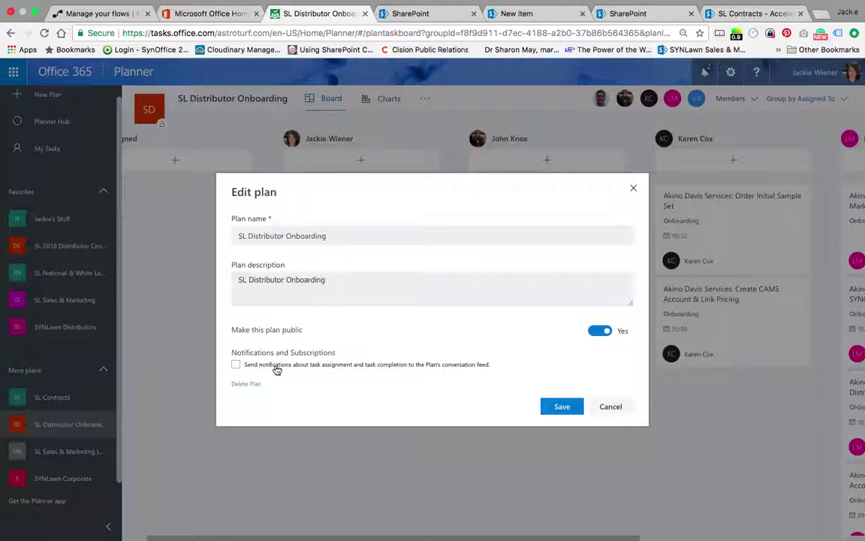
pyautogui.click(236, 365)
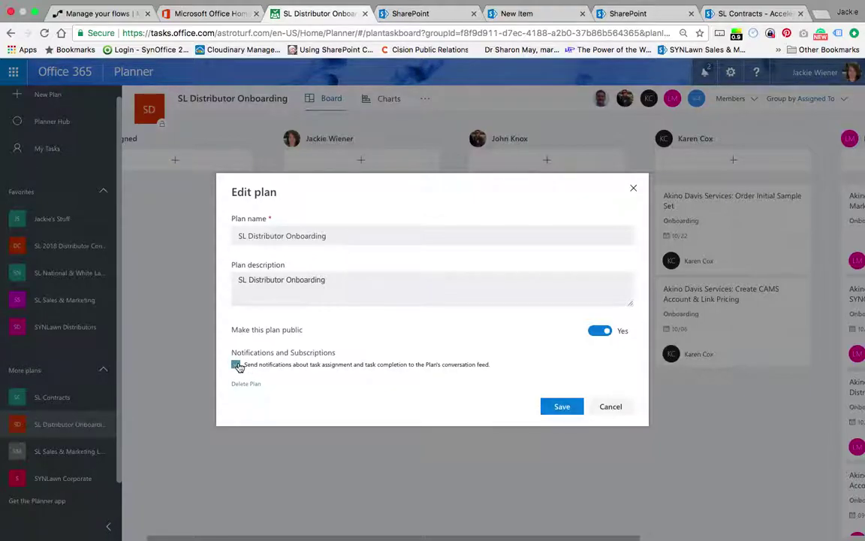
pyautogui.click(561, 406)
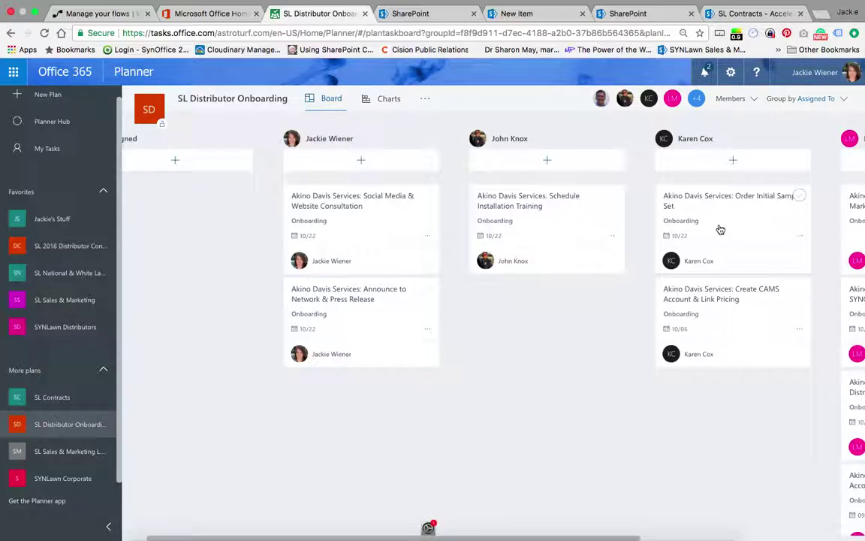
# Review the onboarding tasks in the remaining assignee columns of the board.
pyautogui.hscroll(1, 704, 436)
pyautogui.hscroll(5, 704, 436)
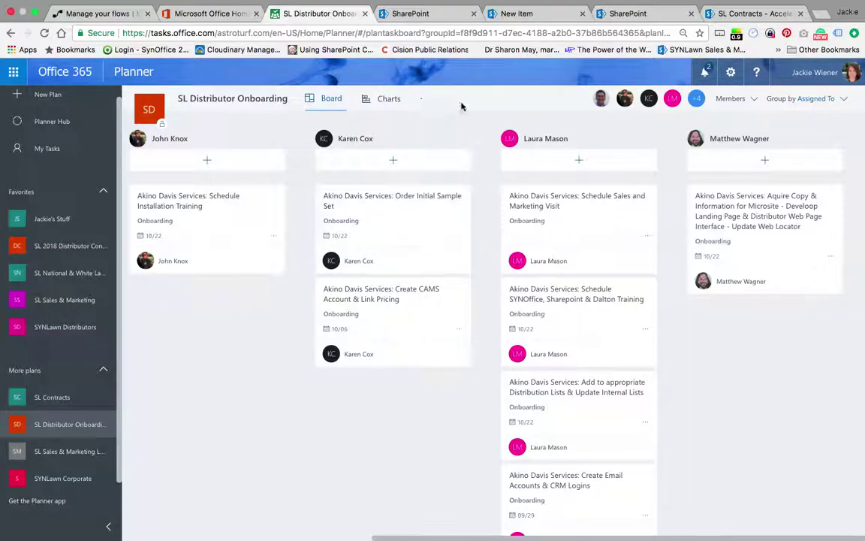
# Switch to Microsoft Flow and review the actions in the displayed run of the customized email flow.
pyautogui.click(100, 15)
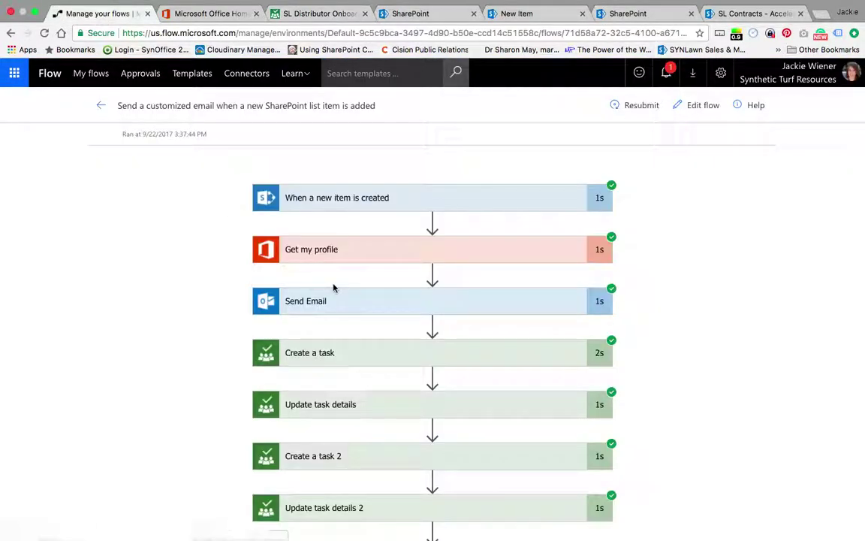
pyautogui.scroll(-3, 821, 296)
pyautogui.scroll(4, 821, 296)
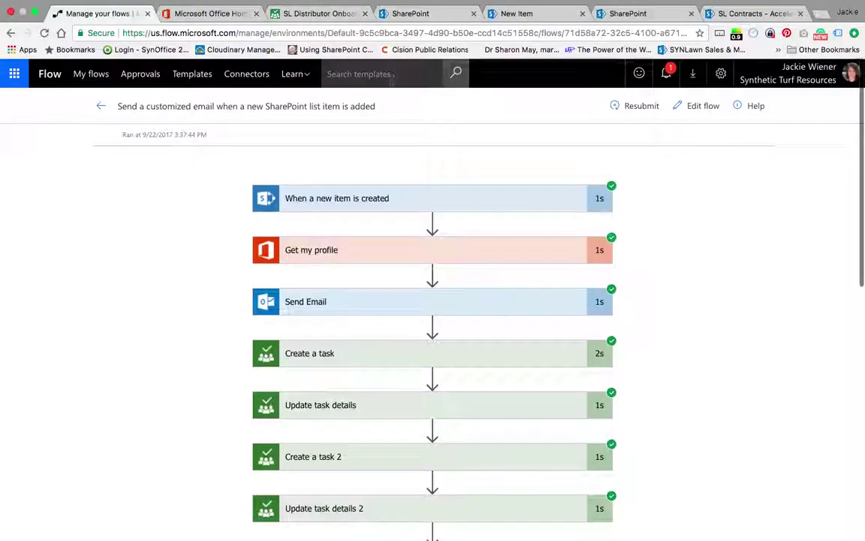
# Browse the flow template gallery for available automations, including the customized email template for new SharePoint list items.
pyautogui.click(179, 75)
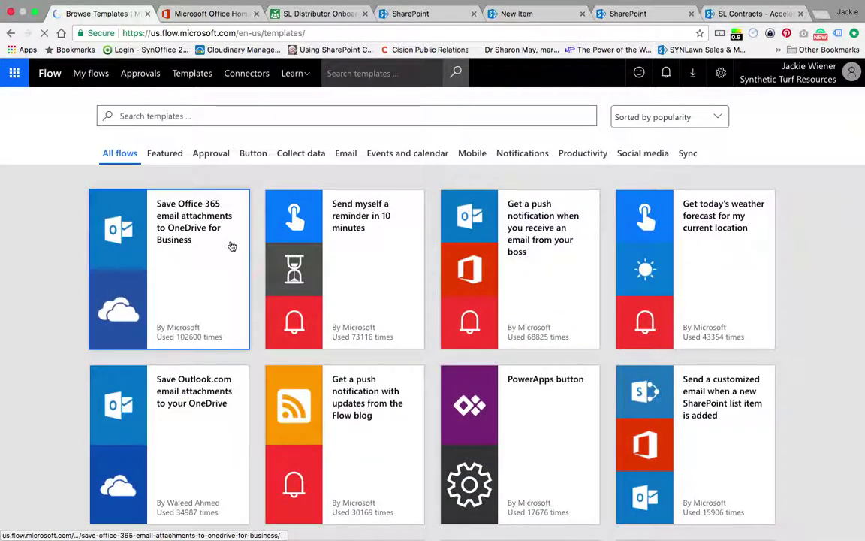
pyautogui.scroll(-6, 232, 247)
pyautogui.scroll(4, 231, 245)
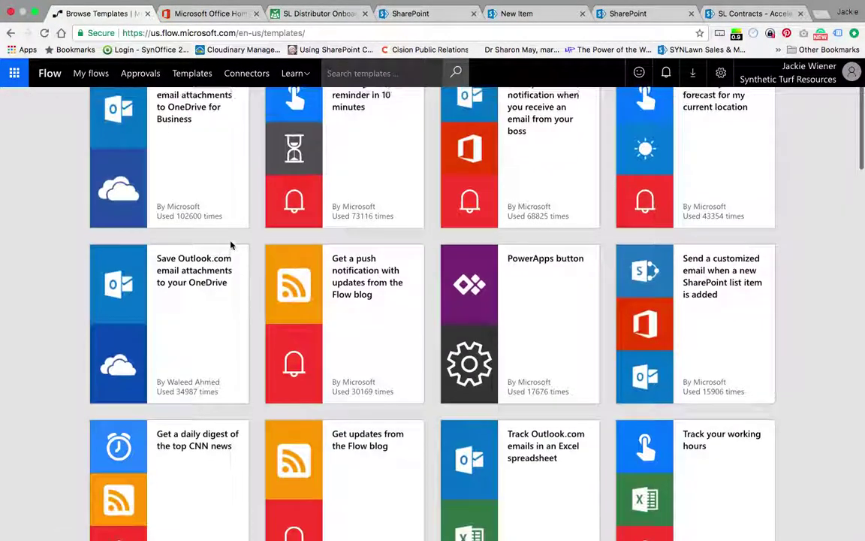
pyautogui.scroll(1, 232, 246)
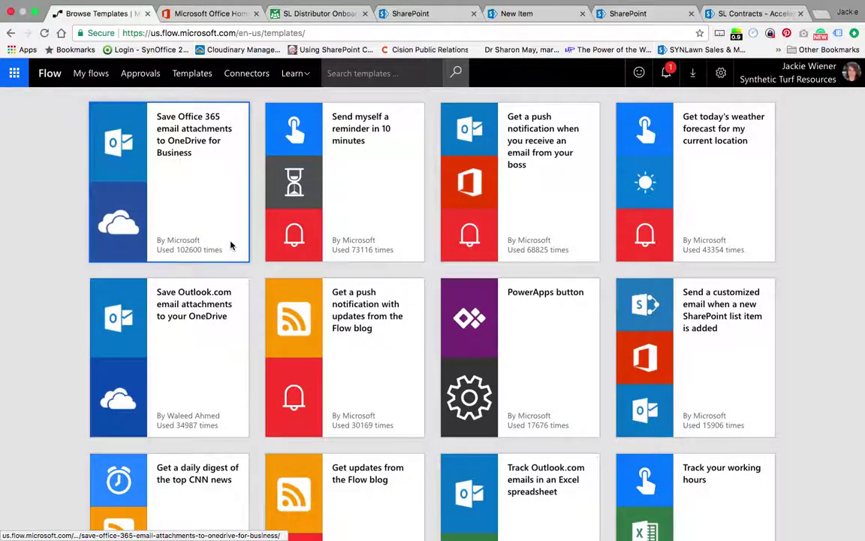
pyautogui.scroll(-1, 232, 245)
pyautogui.scroll(3, 231, 246)
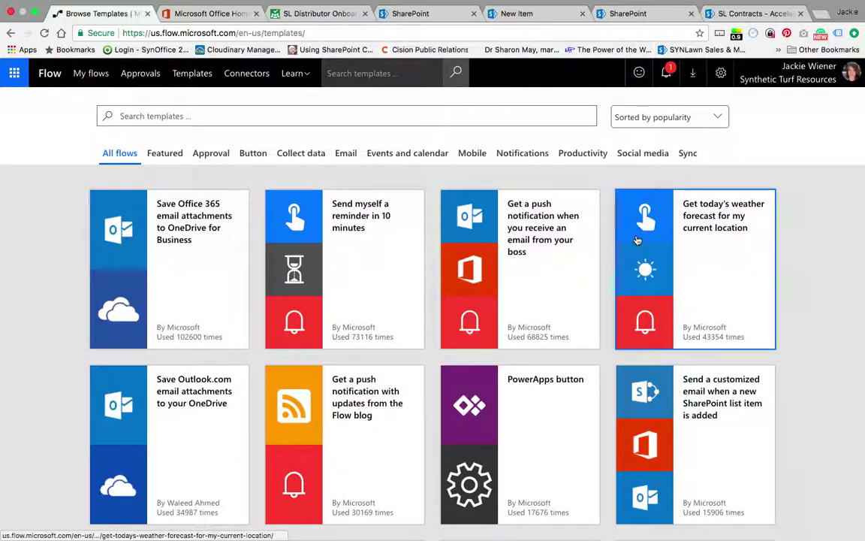
pyautogui.scroll(-3, 721, 281)
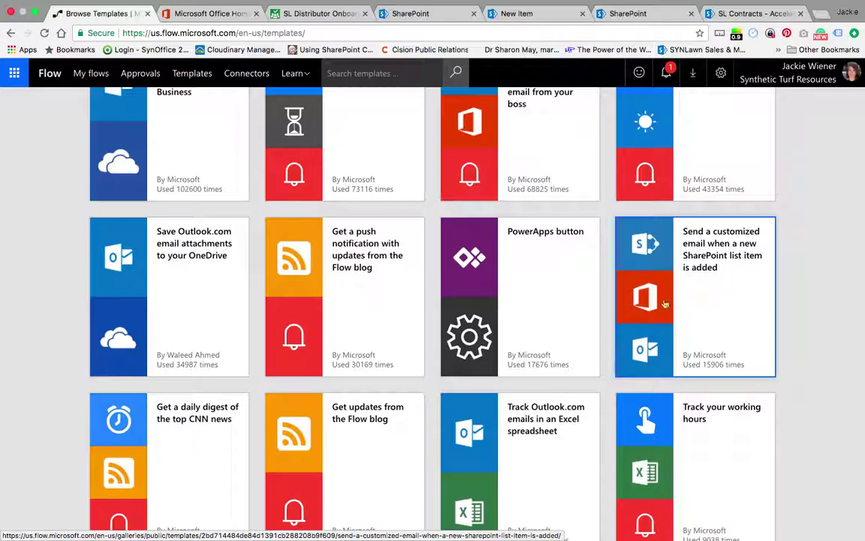
pyautogui.scroll(-3, 658, 326)
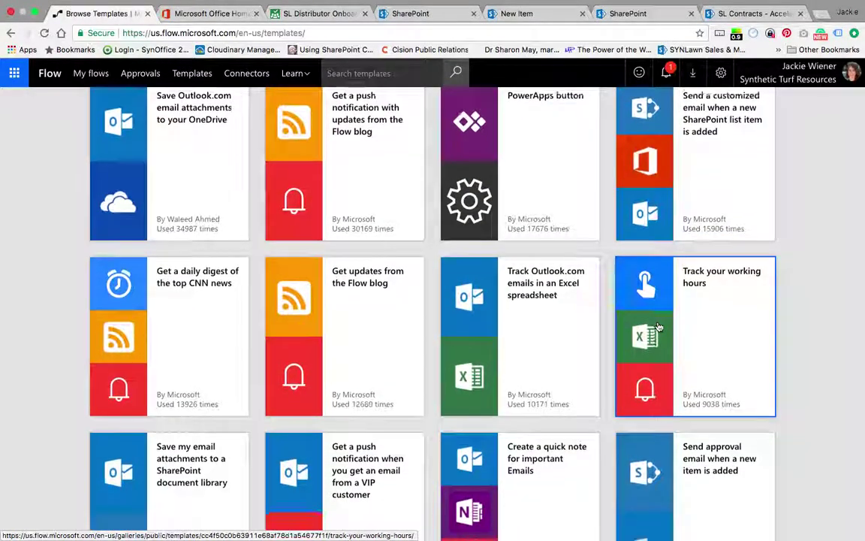
pyautogui.scroll(-2, 658, 326)
pyautogui.scroll(-4, 658, 326)
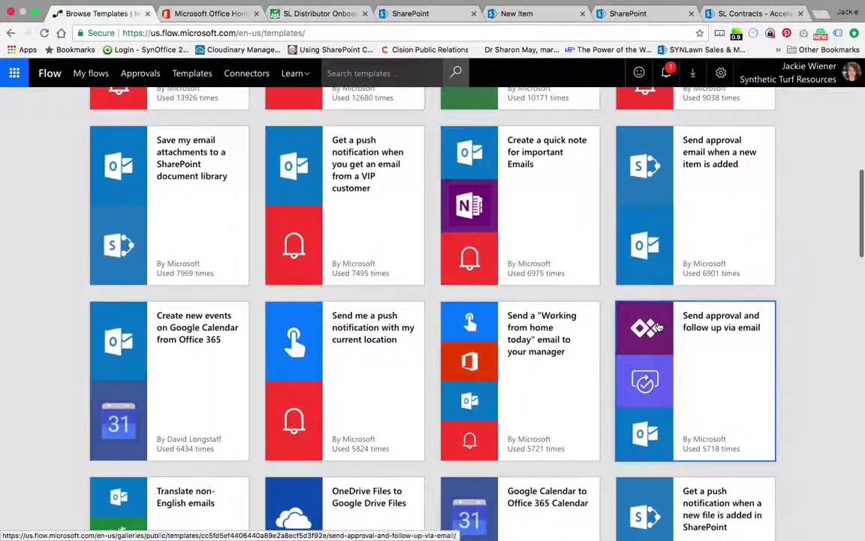
pyautogui.scroll(1, 658, 326)
pyautogui.scroll(10, 658, 326)
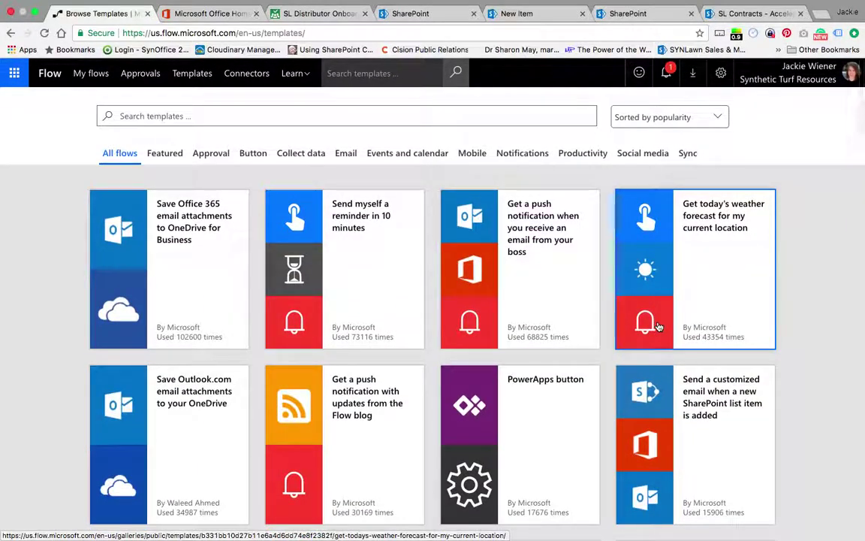
# Share the flow that sends a customized email for new SharePoint list items by adding a colleague from the directory as another owner.
pyautogui.click(94, 76)
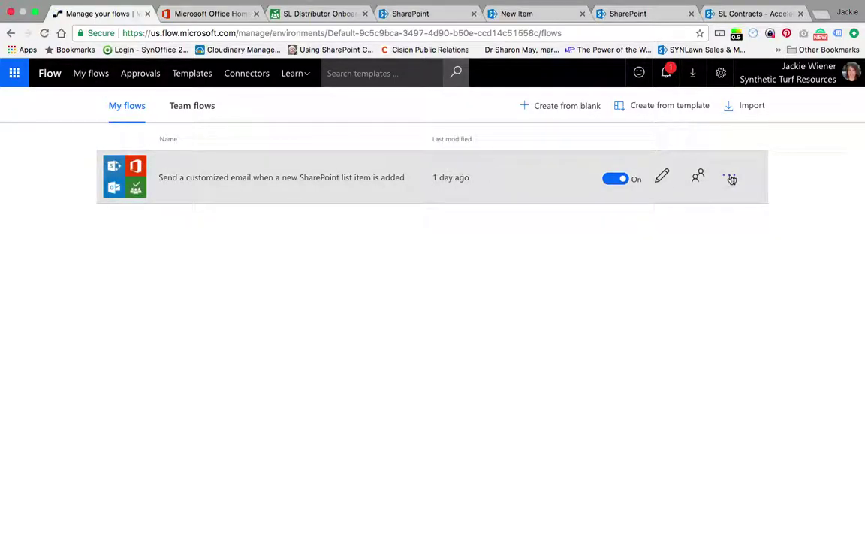
pyautogui.click(730, 177)
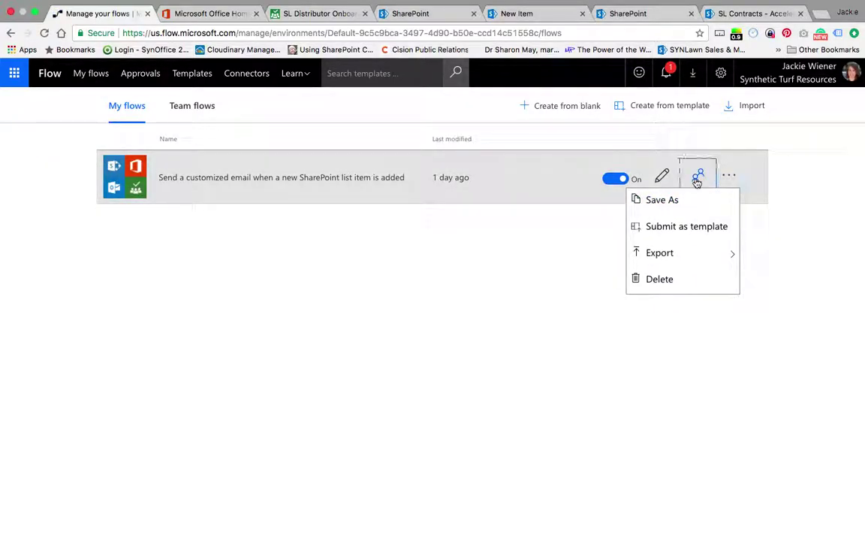
pyautogui.click(697, 177)
pyautogui.click(508, 173)
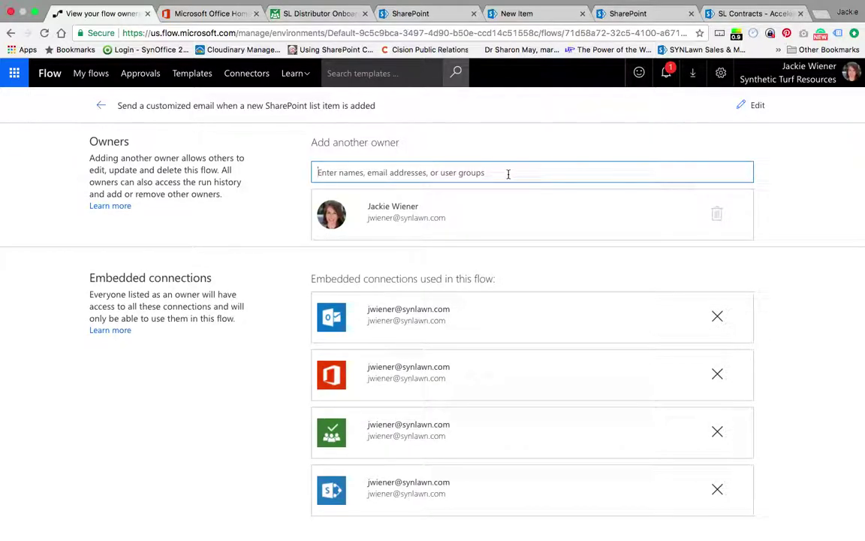
pyautogui.write('lauara')
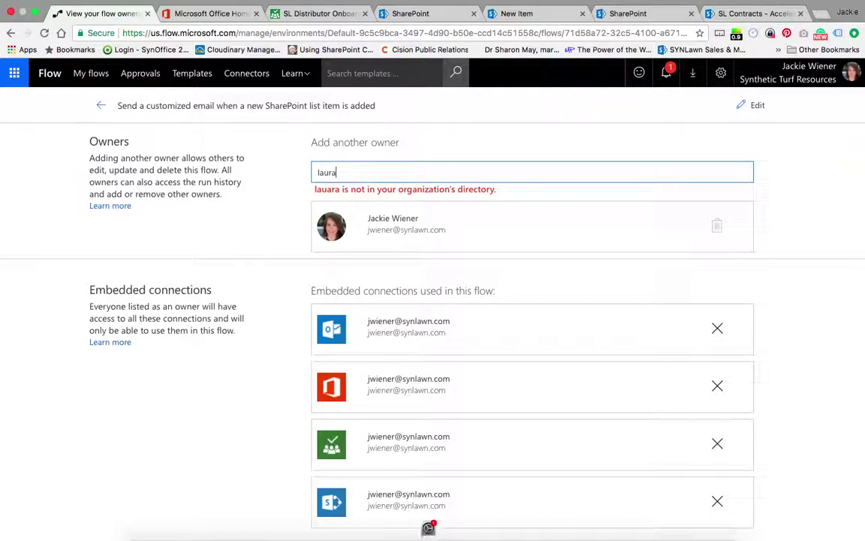
pyautogui.press('BackSpace')
pyautogui.press('BackSpace')
pyautogui.write('ra')
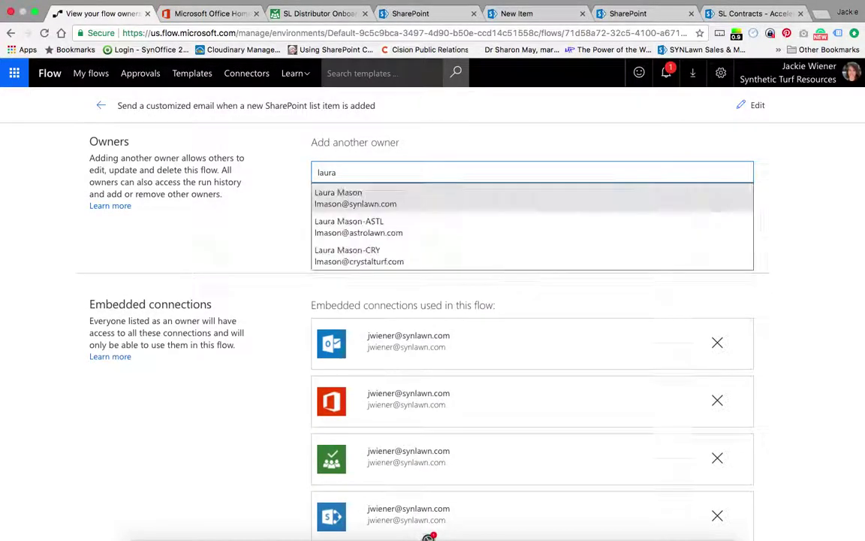
pyautogui.click(396, 193)
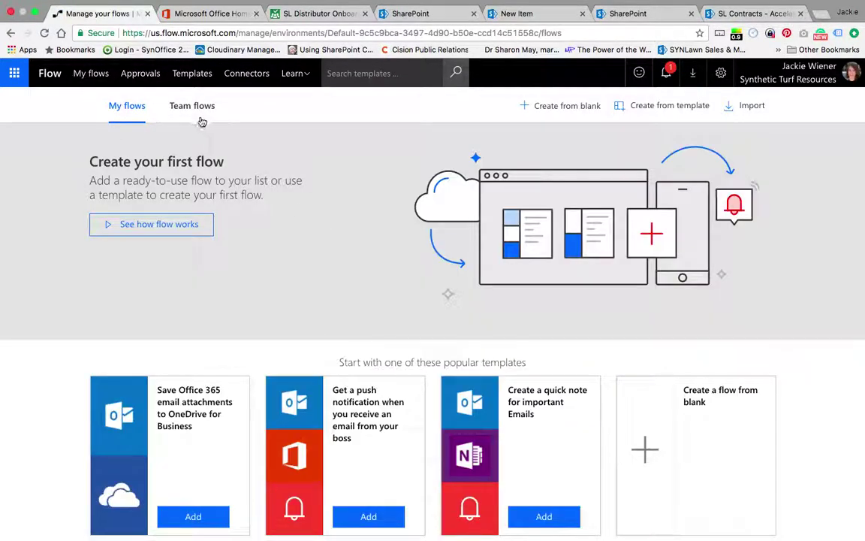
# Open the shared customized email flow from the team flows for editing.
pyautogui.click(199, 109)
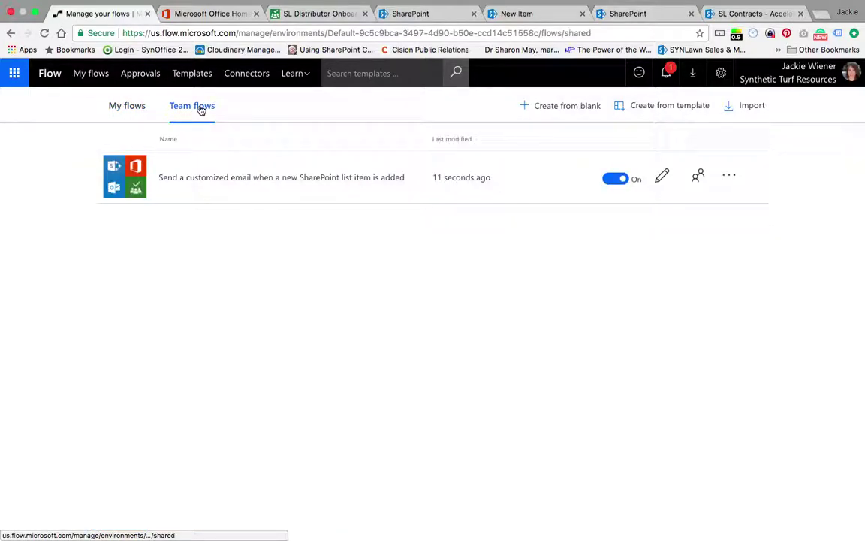
pyautogui.click(195, 177)
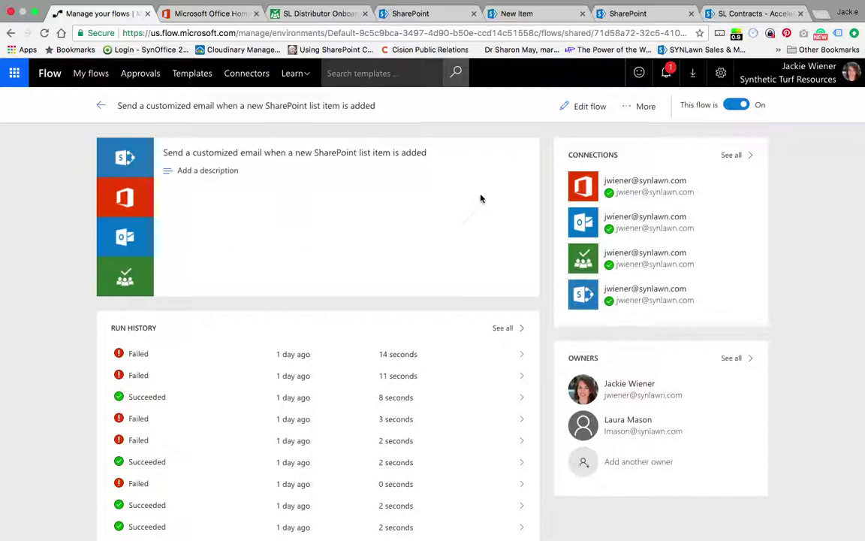
pyautogui.click(594, 108)
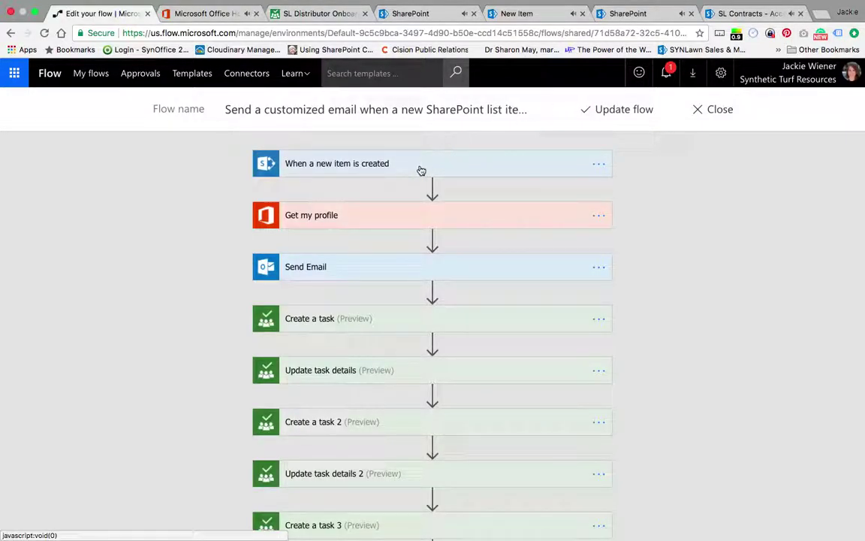
# Expand the "When a new item is created" trigger and the Send Email action, and review their list source and message content.
pyautogui.click(422, 171)
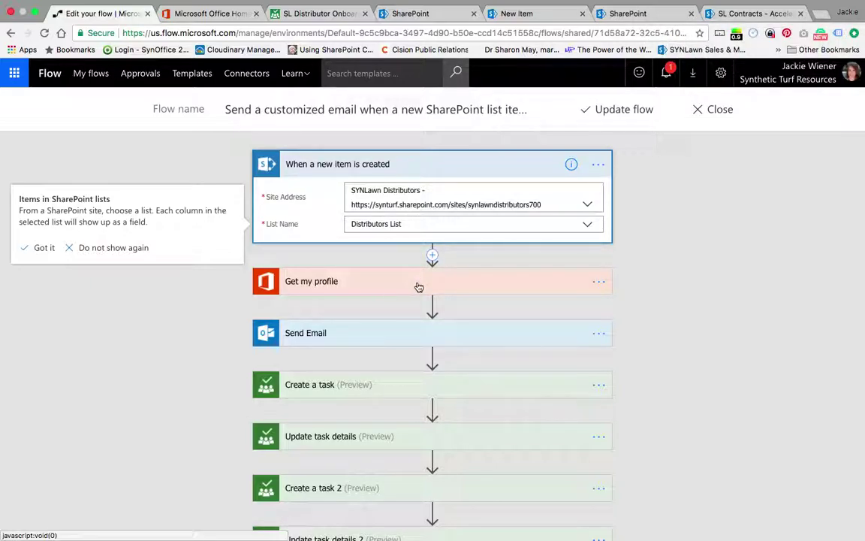
pyautogui.click(373, 333)
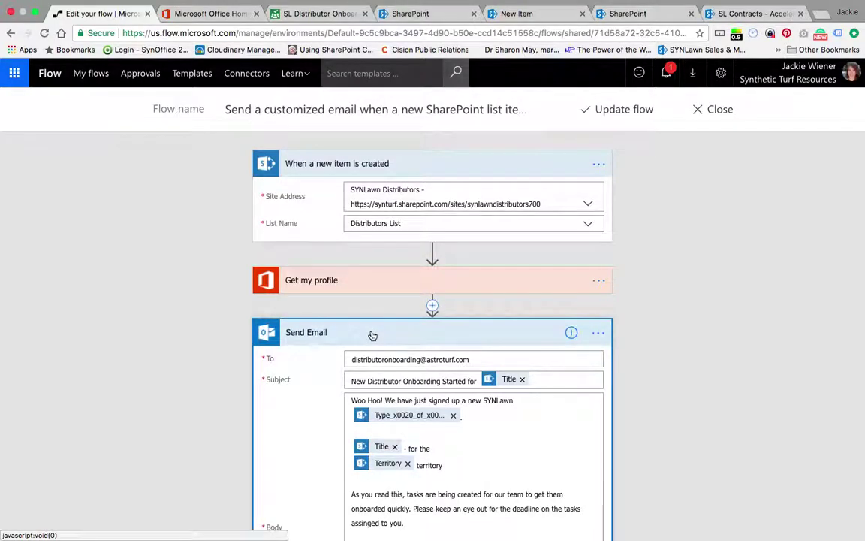
pyautogui.scroll(-3, 372, 335)
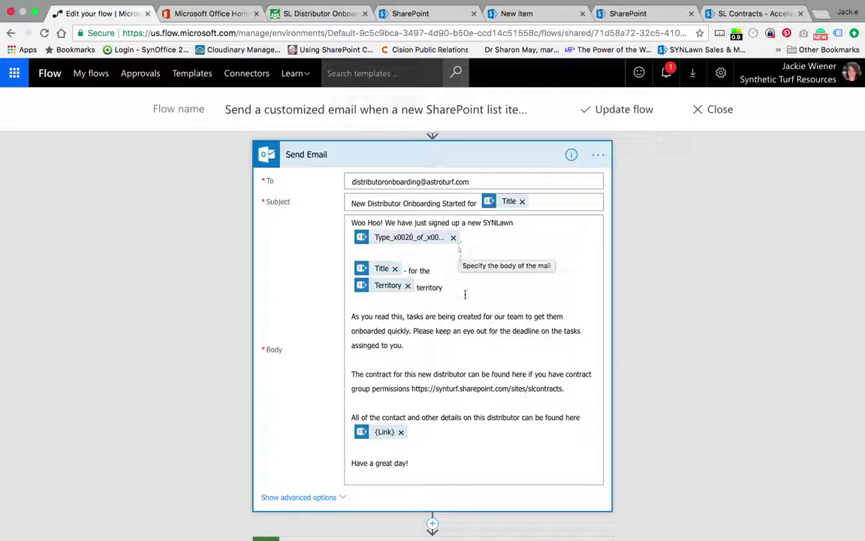
pyautogui.scroll(-2, 465, 296)
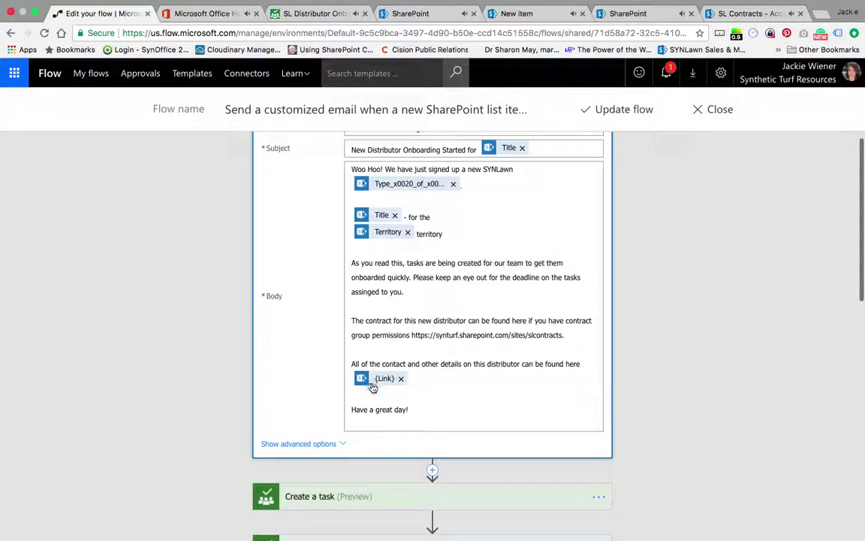
pyautogui.scroll(-5, 373, 387)
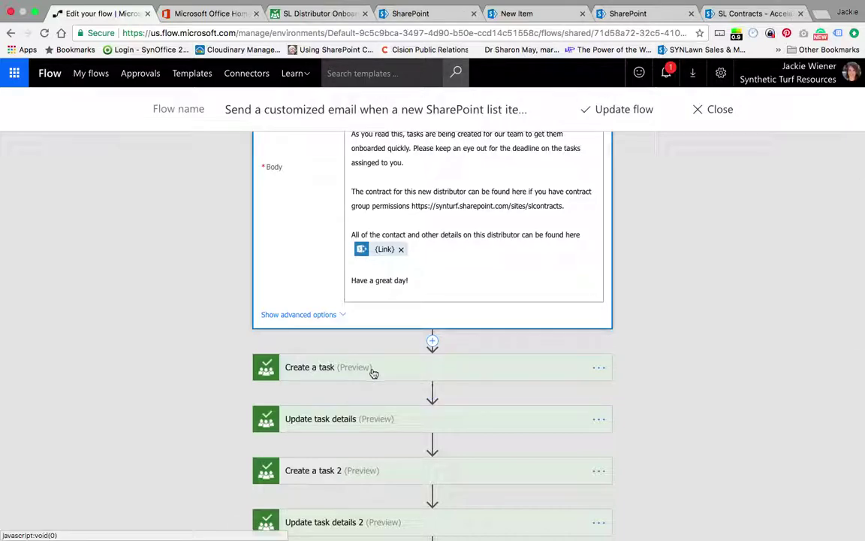
# Expand the first "Create a task" and "Update task details" actions and review the Send Welcome Kit task's settings and description.
pyautogui.click(373, 370)
pyautogui.scroll(-5, 374, 373)
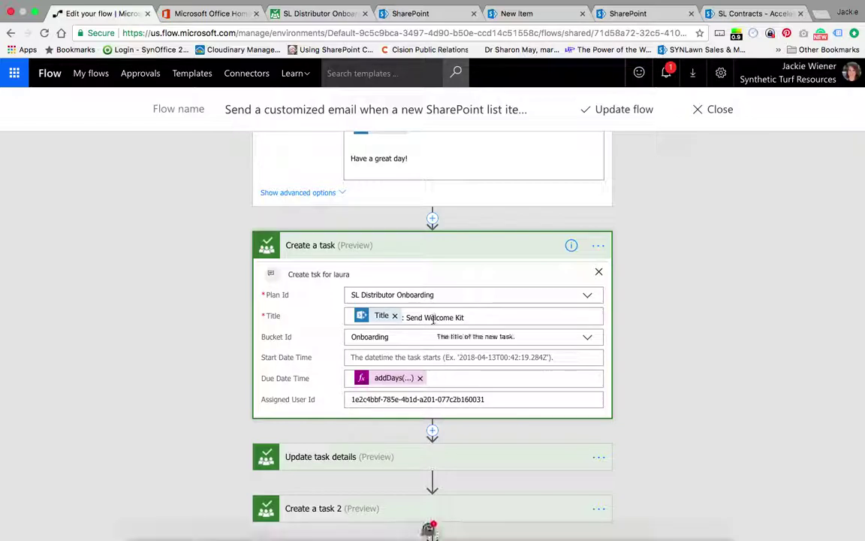
pyautogui.scroll(-1, 279, 378)
pyautogui.scroll(-3, 280, 378)
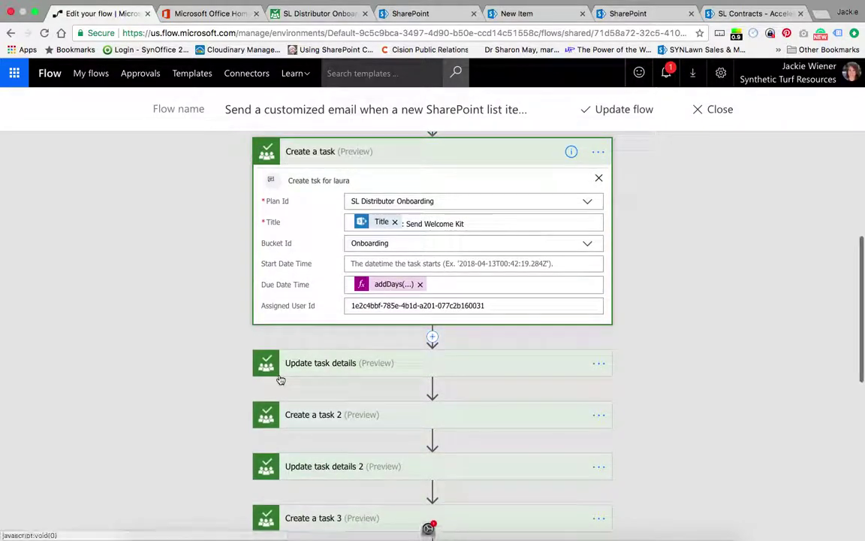
pyautogui.click(322, 372)
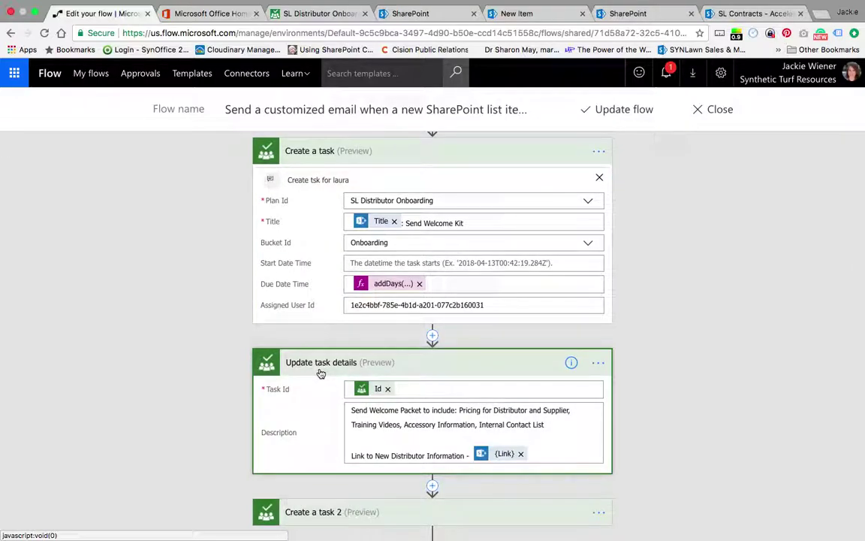
pyautogui.scroll(-3, 345, 398)
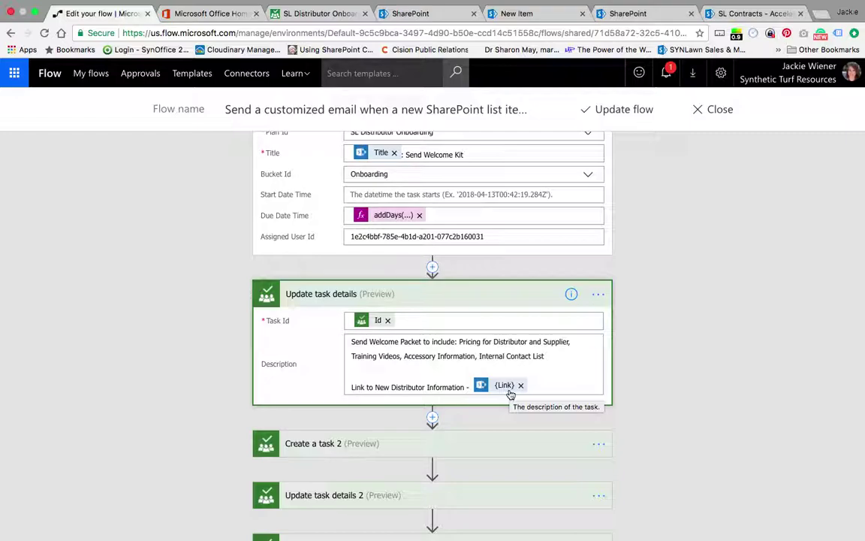
# Expand "Create a task 2" and "Update task details 2" and review the email accounts and CRM logins task with its contact details.
pyautogui.click(353, 444)
pyautogui.scroll(-3, 352, 450)
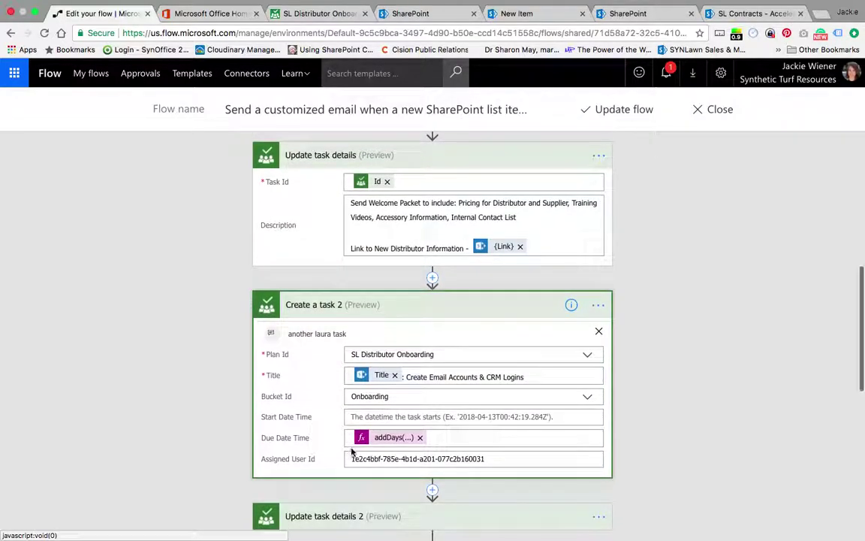
pyautogui.scroll(-2, 351, 451)
pyautogui.click(349, 434)
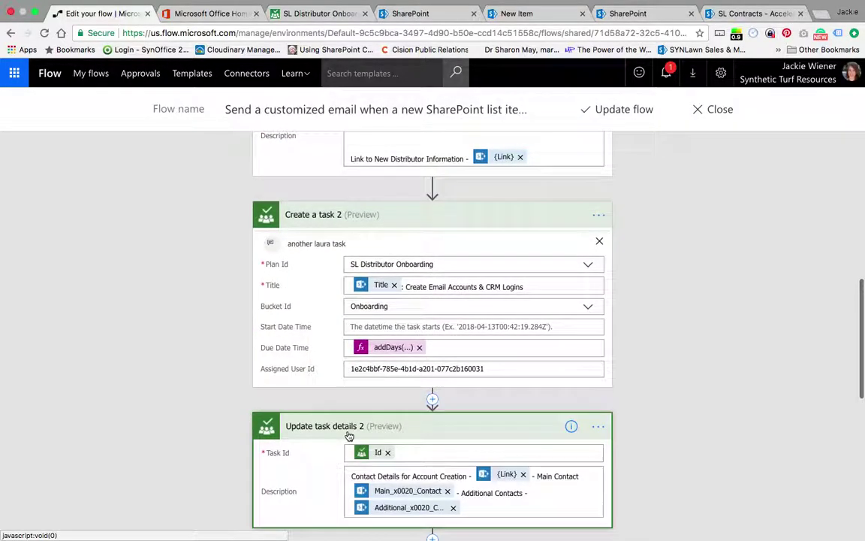
pyautogui.scroll(-3, 349, 435)
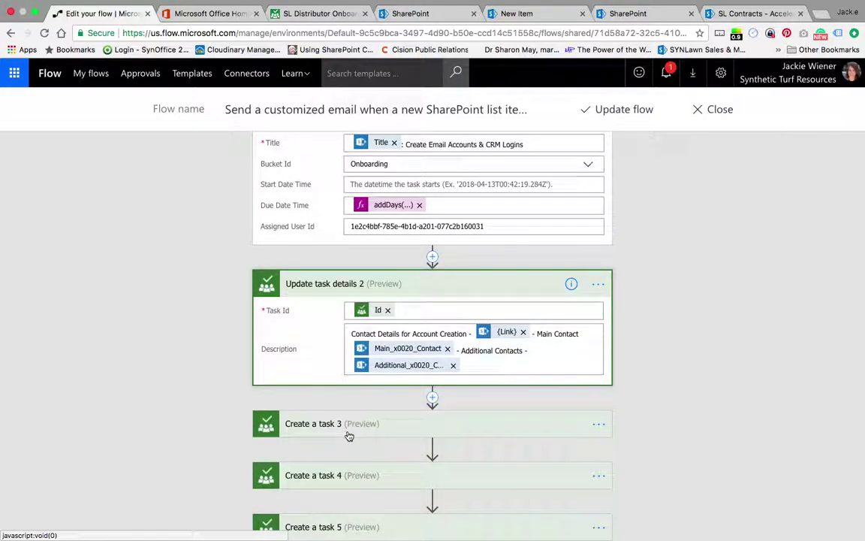
# Expand "Create a task 3" and "Create a task 4", and open the addDays due date expression of "Create a task 3" for inspection.
pyautogui.click(336, 432)
pyautogui.scroll(-3, 335, 431)
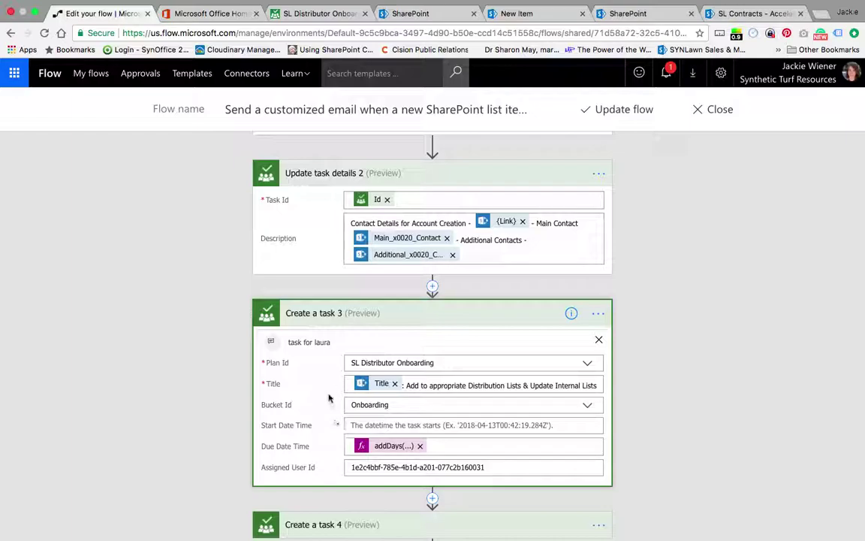
pyautogui.scroll(-2, 319, 420)
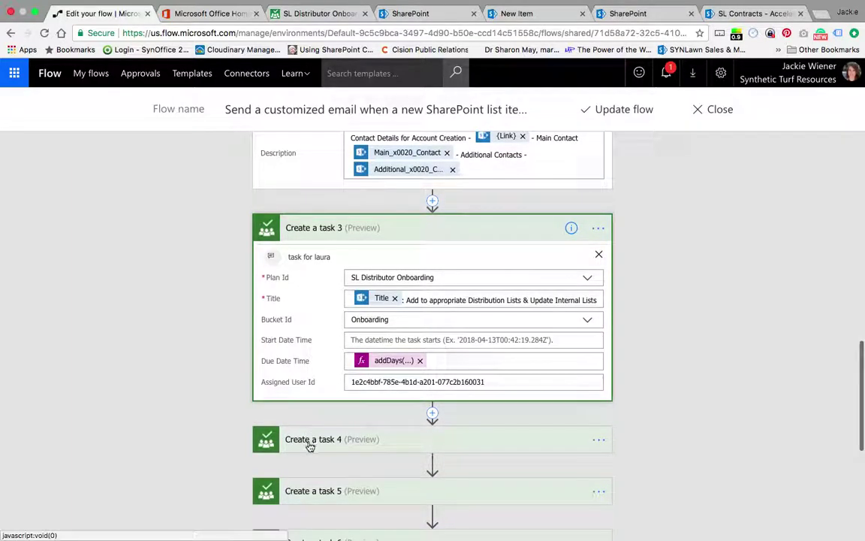
pyautogui.click(310, 444)
pyautogui.scroll(-3, 309, 447)
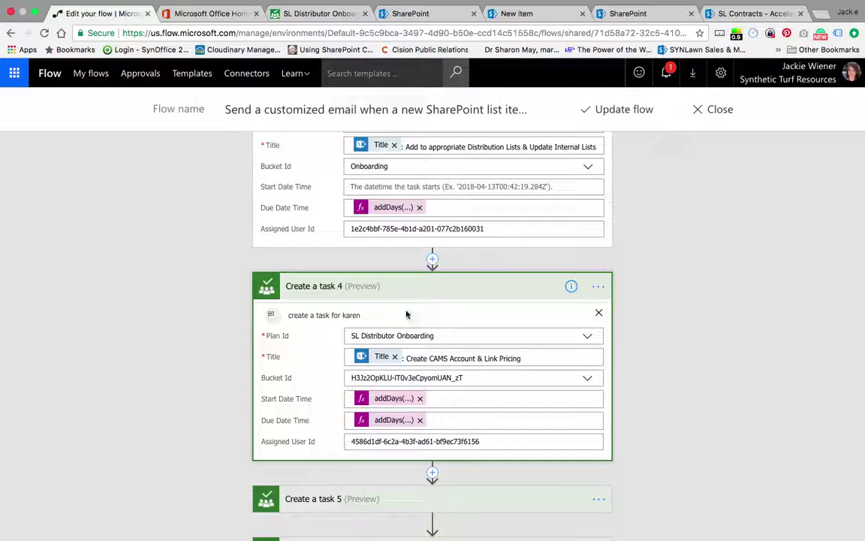
pyautogui.click(394, 207)
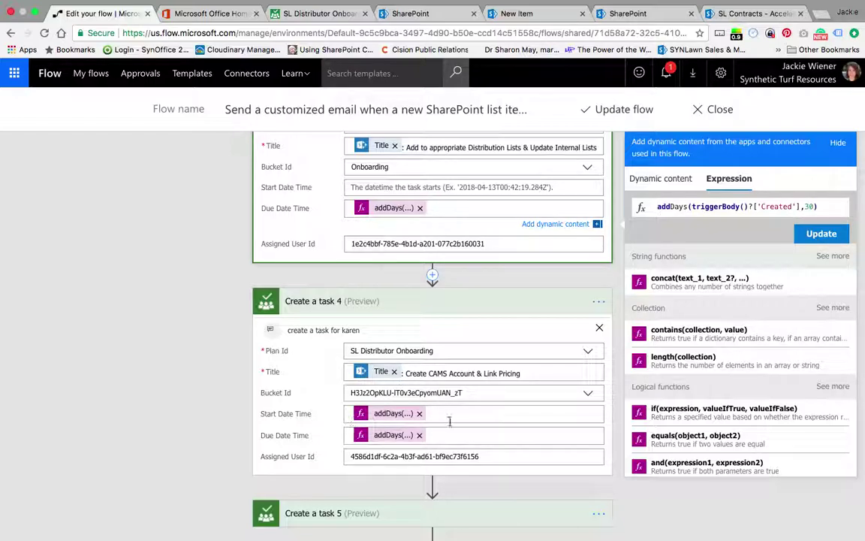
# Inspect the addDays start date expression of "Create a task 4", and expand the final "Send an email" action to review its line of credit request.
pyautogui.click(390, 414)
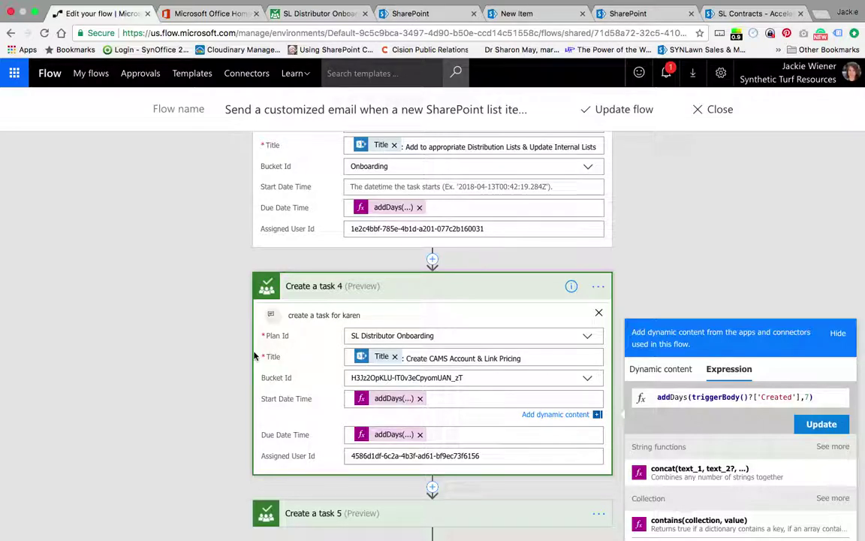
pyautogui.scroll(-10, 254, 356)
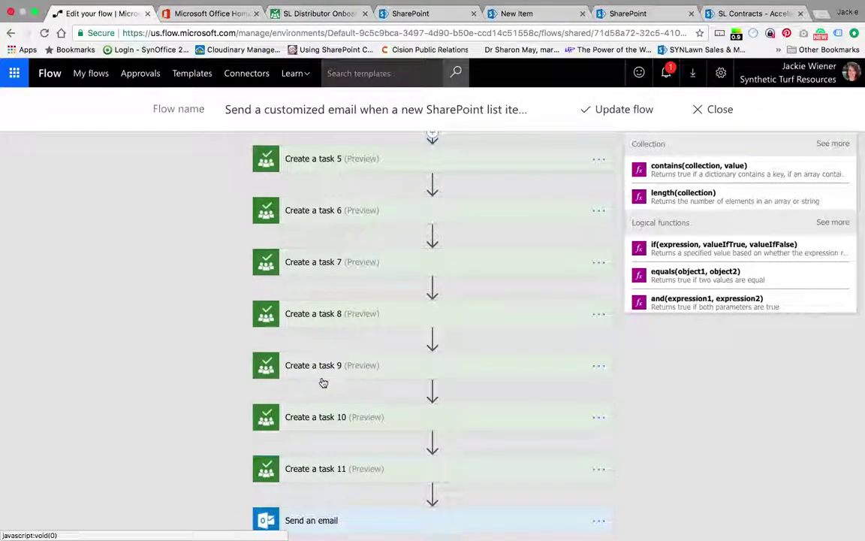
pyautogui.scroll(-1, 323, 382)
pyautogui.click(315, 475)
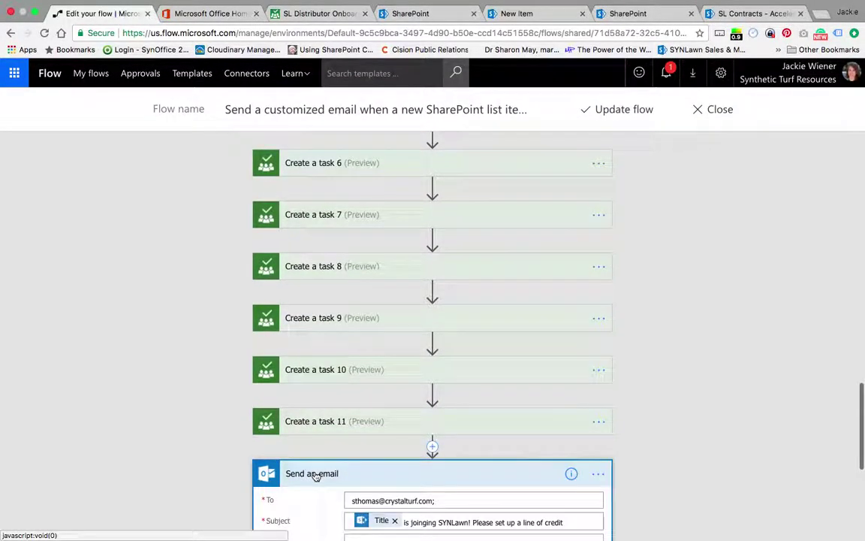
pyautogui.scroll(-3, 315, 475)
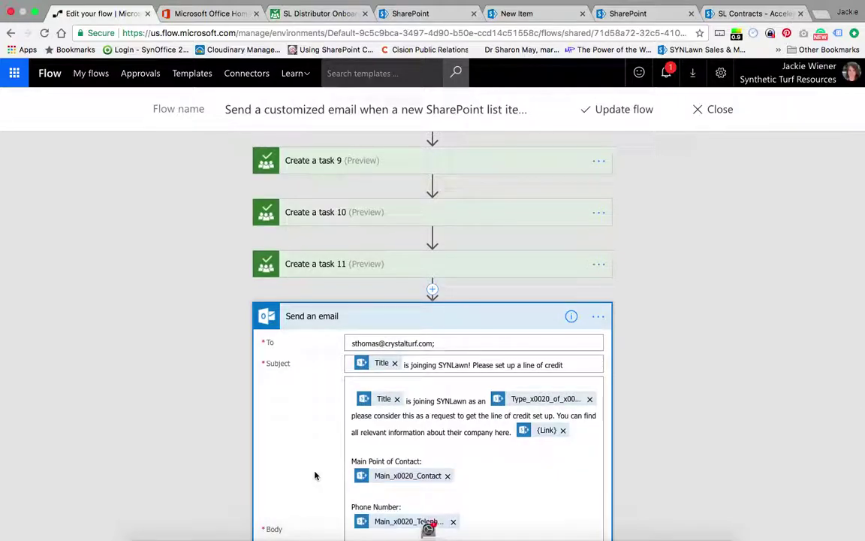
pyautogui.scroll(-3, 316, 474)
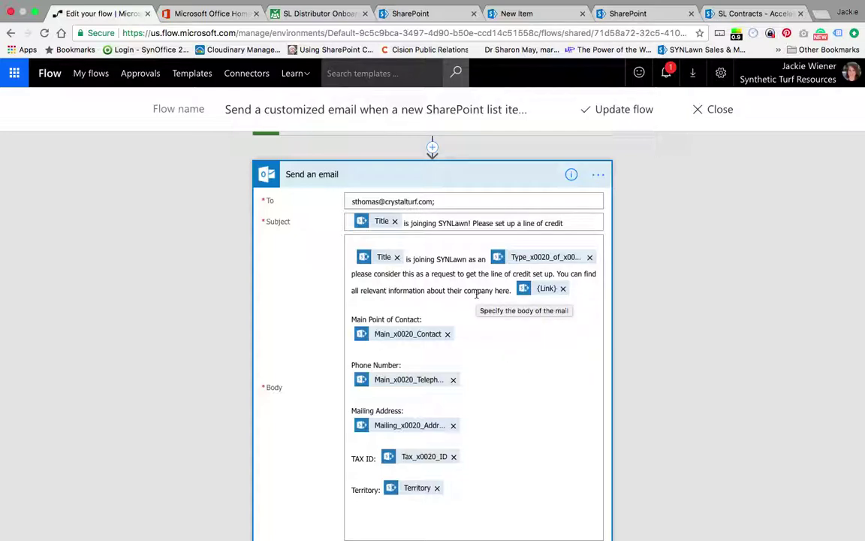
pyautogui.scroll(-2, 476, 295)
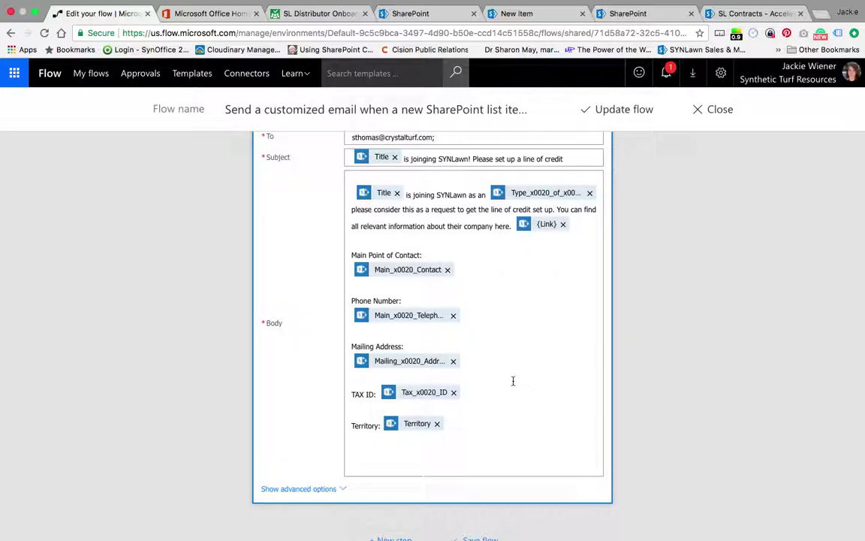
pyautogui.scroll(-10, 513, 381)
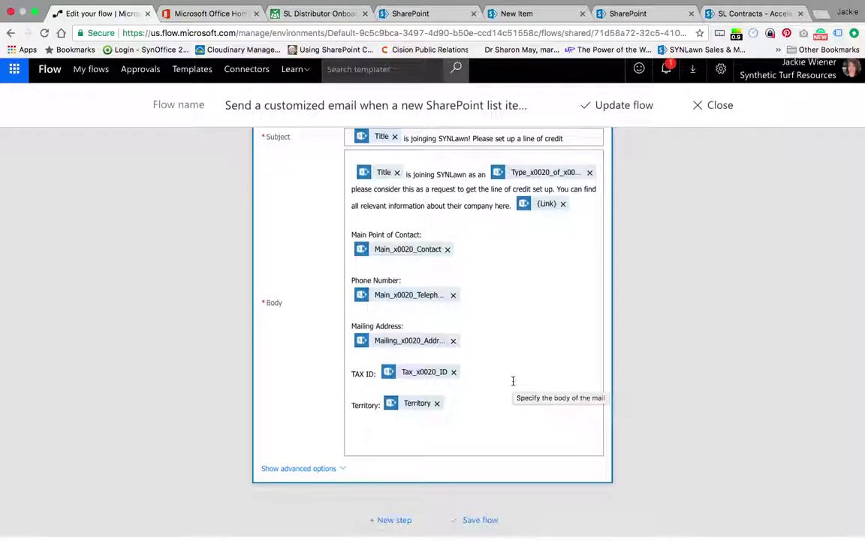
pyautogui.scroll(4, 513, 381)
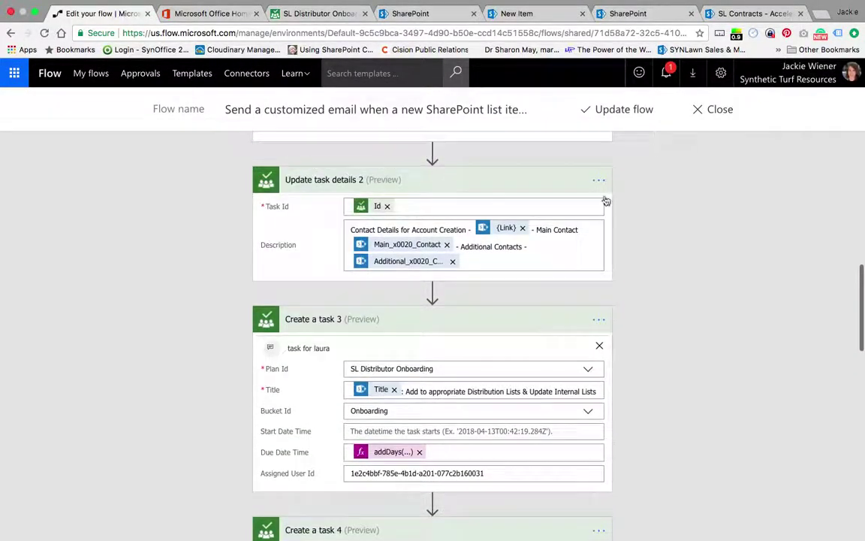
# Leave the flow editor without saving and open the most recent failed run from the run history to review its failure summary.
pyautogui.click(715, 109)
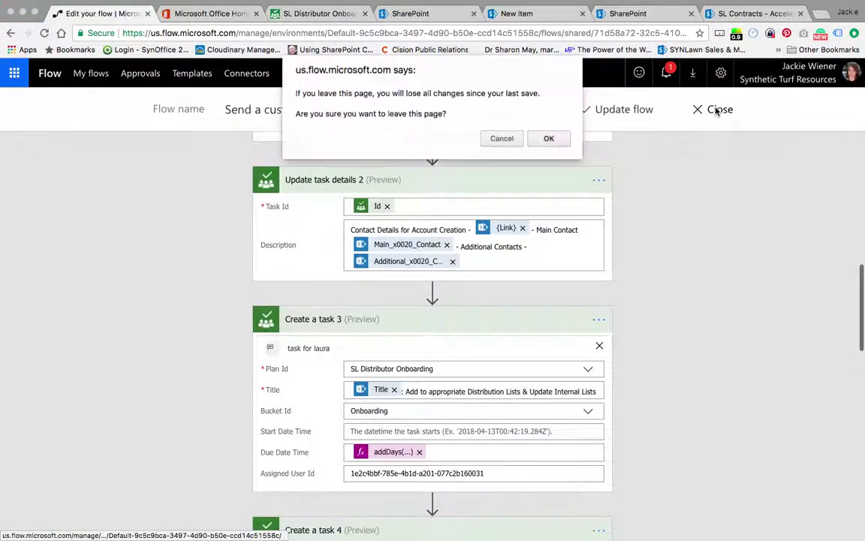
pyautogui.click(547, 139)
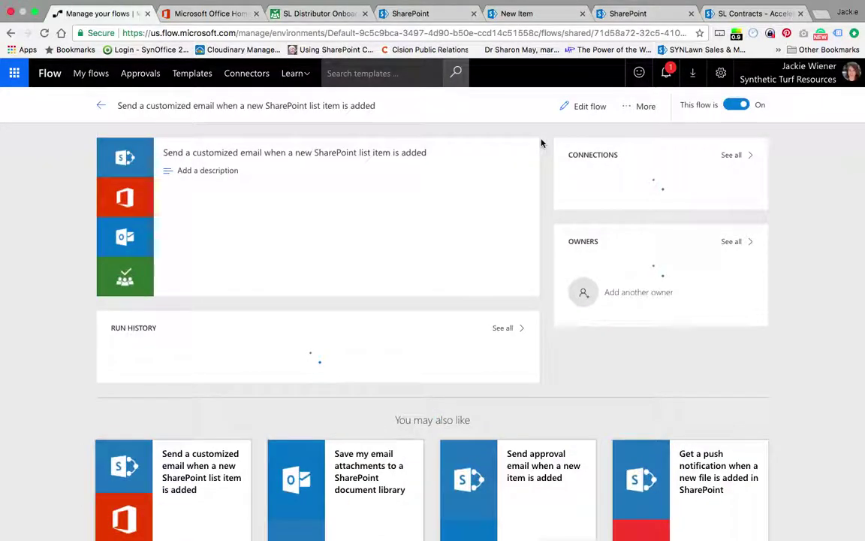
pyautogui.scroll(-3, 296, 410)
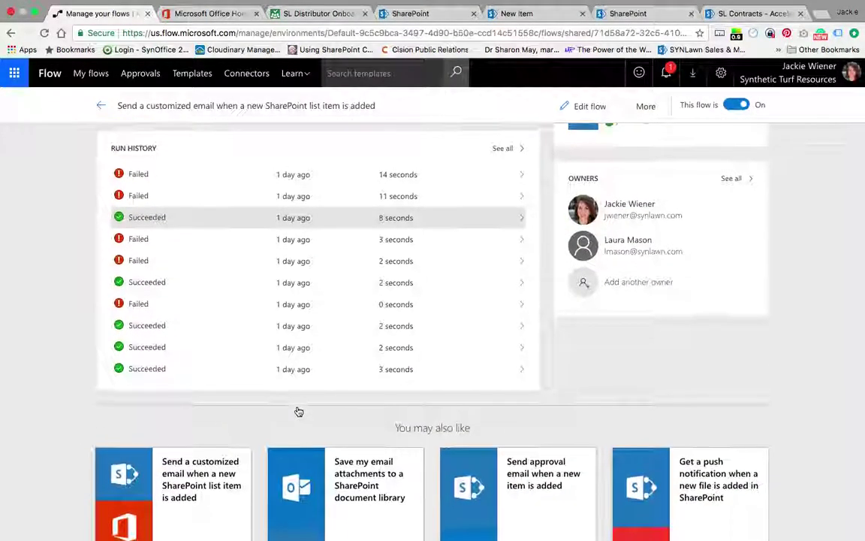
pyautogui.click(492, 178)
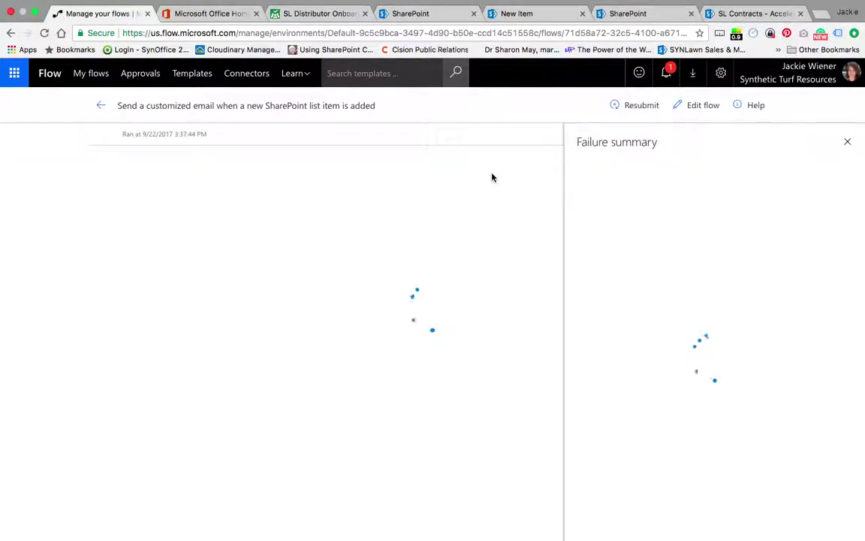
pyautogui.scroll(-3, 386, 346)
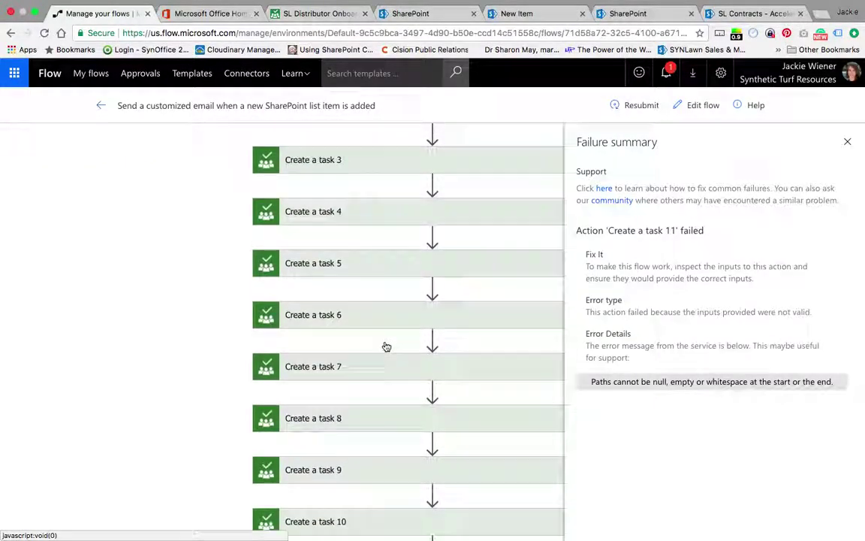
pyautogui.scroll(-3, 386, 346)
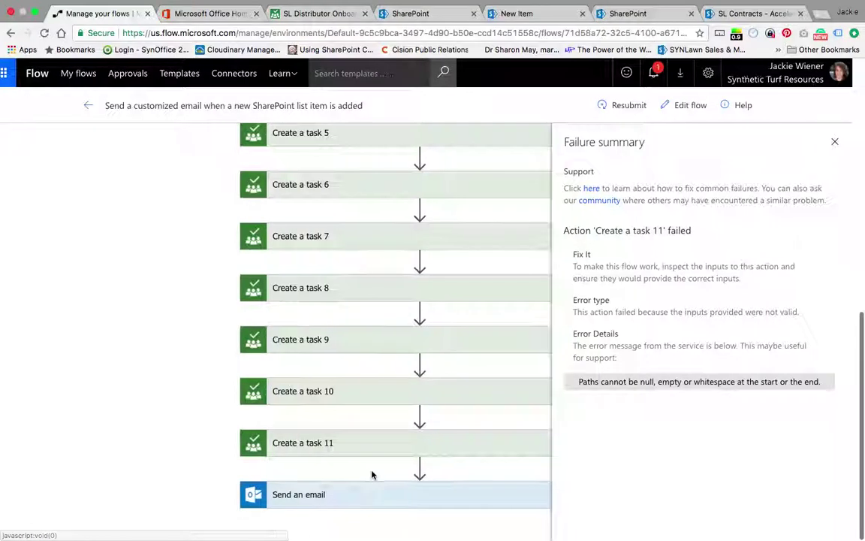
# Dismiss the failure summary and expand the failed "Create a task 11" action to examine its error, inputs and outputs.
pyautogui.click(834, 141)
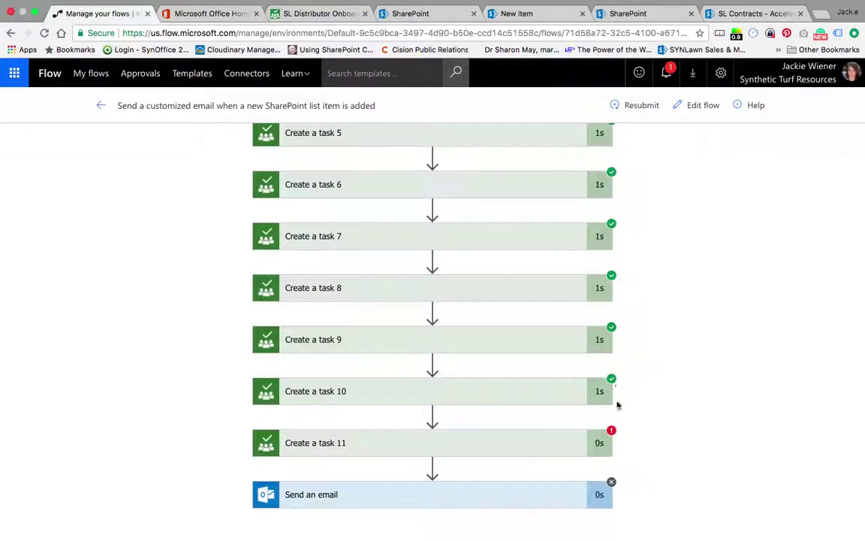
pyautogui.click(609, 437)
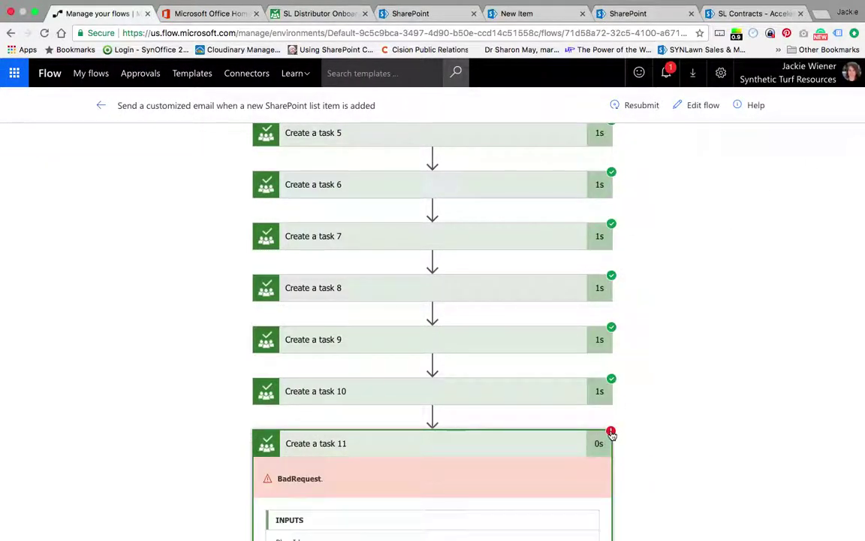
pyautogui.scroll(-3, 447, 467)
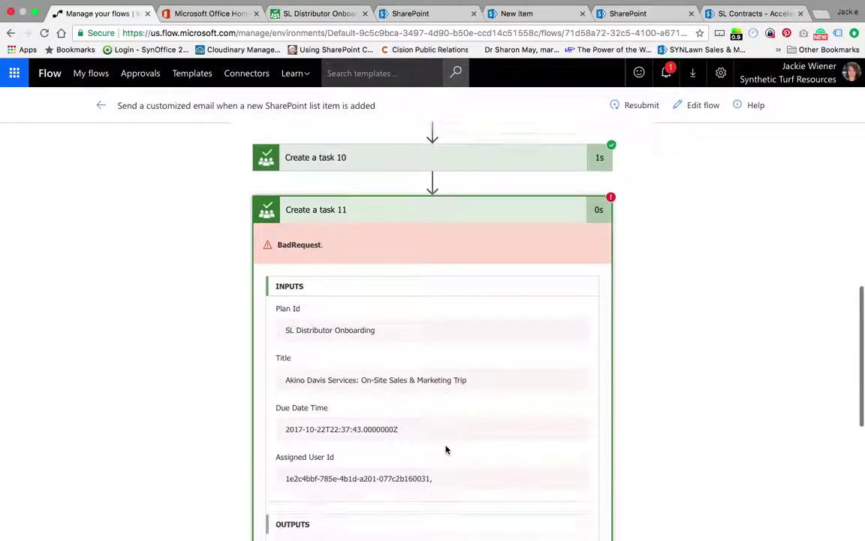
pyautogui.scroll(-1, 445, 449)
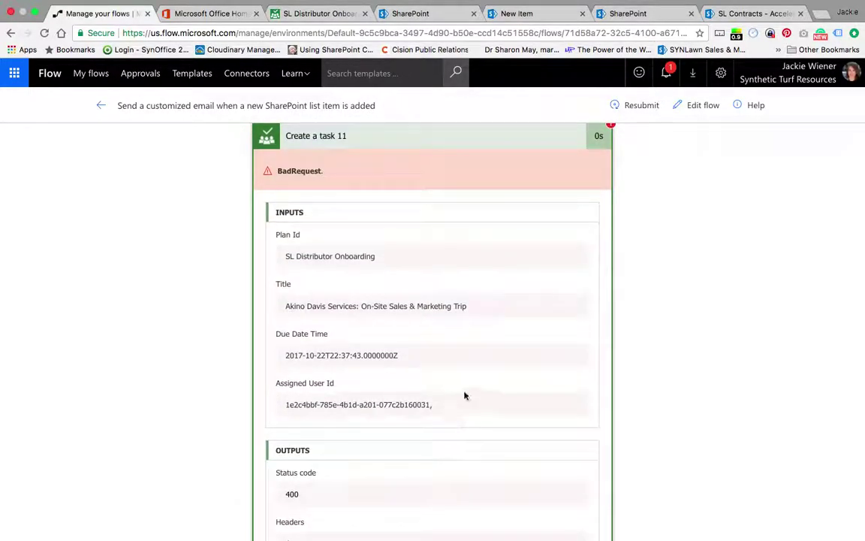
# Examine the first "Create a task" action in the run and in the flow editor, and leave the editor without saving.
pyautogui.scroll(10, 433, 407)
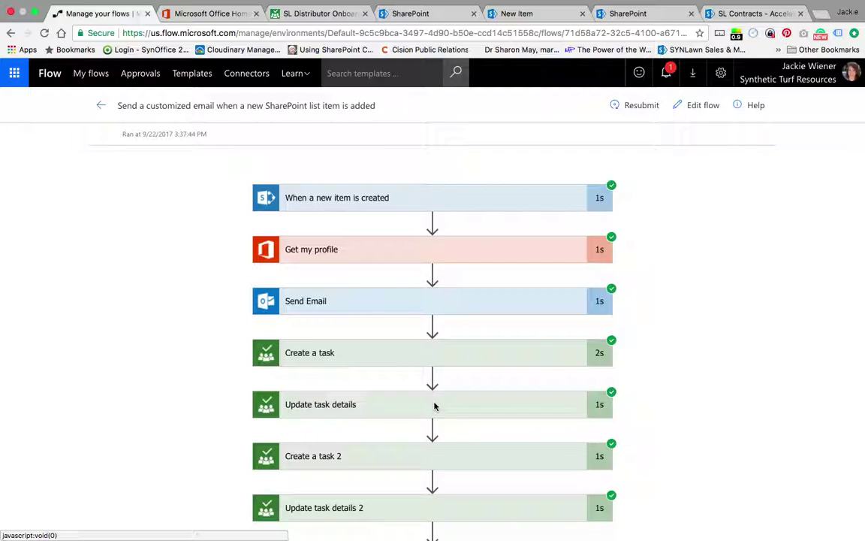
pyautogui.click(310, 353)
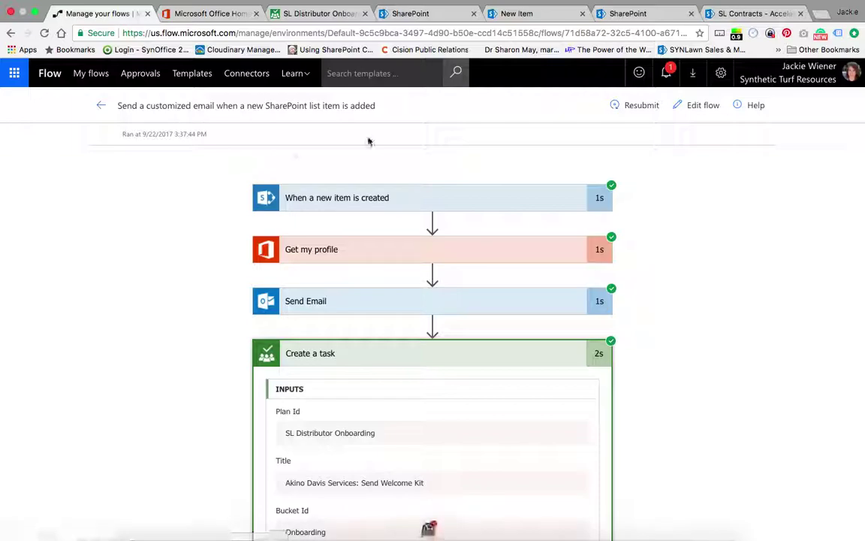
pyautogui.click(706, 106)
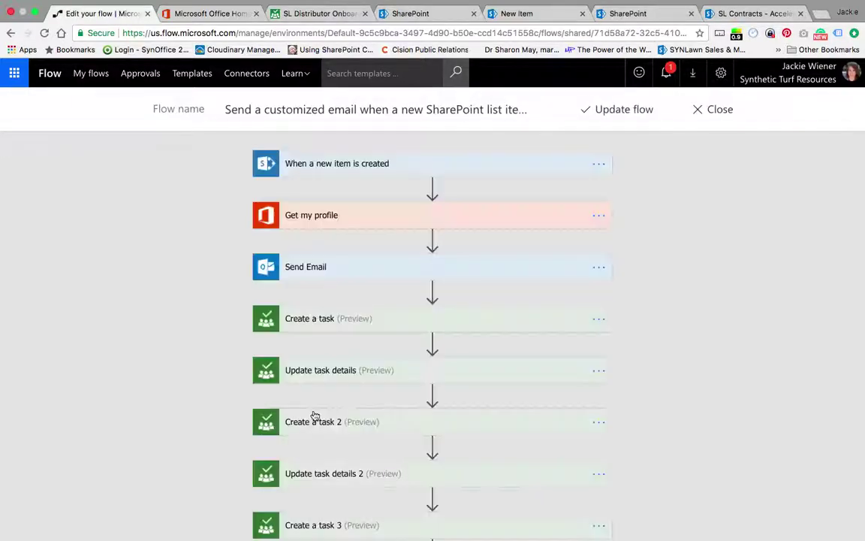
pyautogui.click(348, 321)
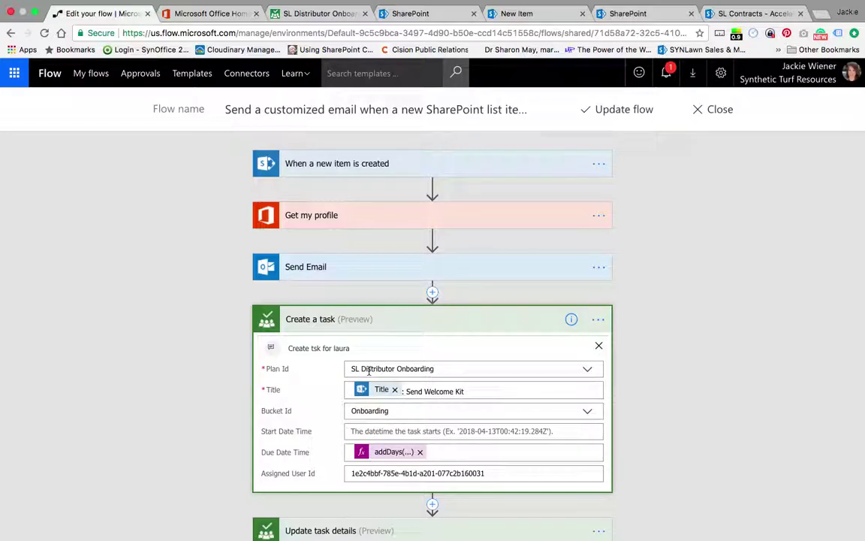
pyautogui.click(727, 112)
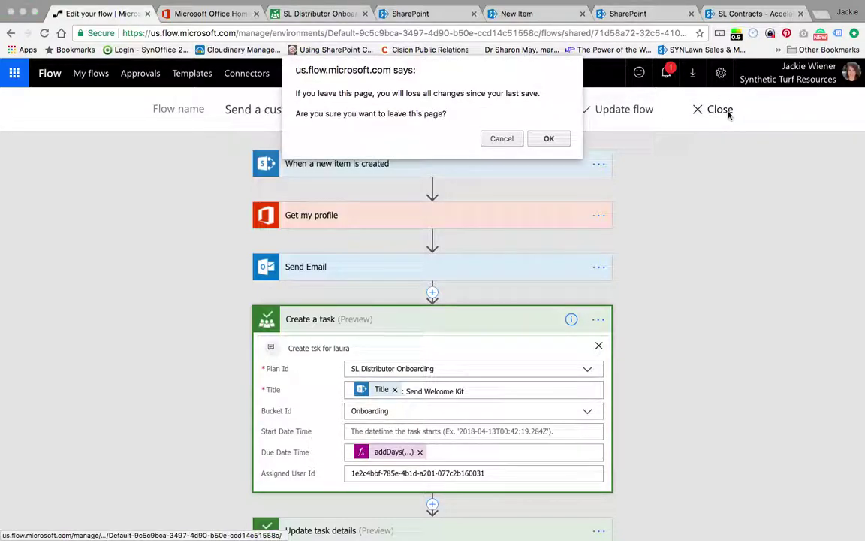
pyautogui.click(544, 142)
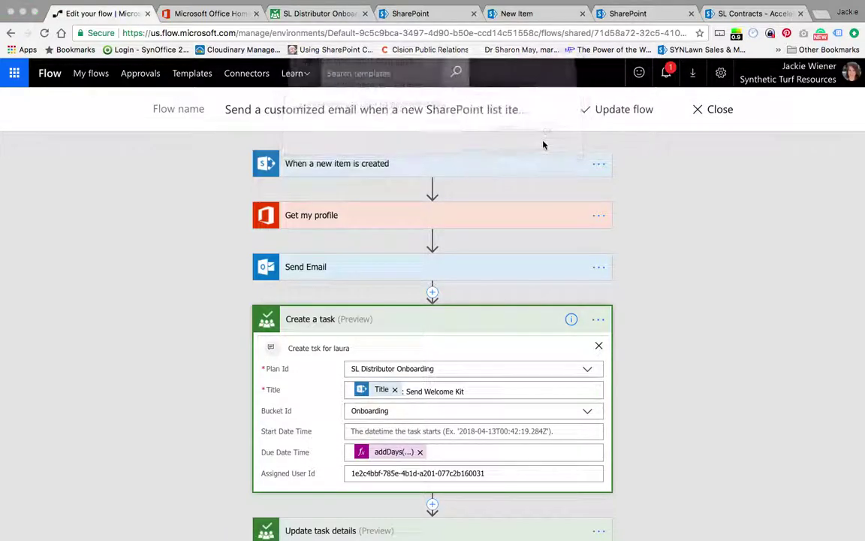